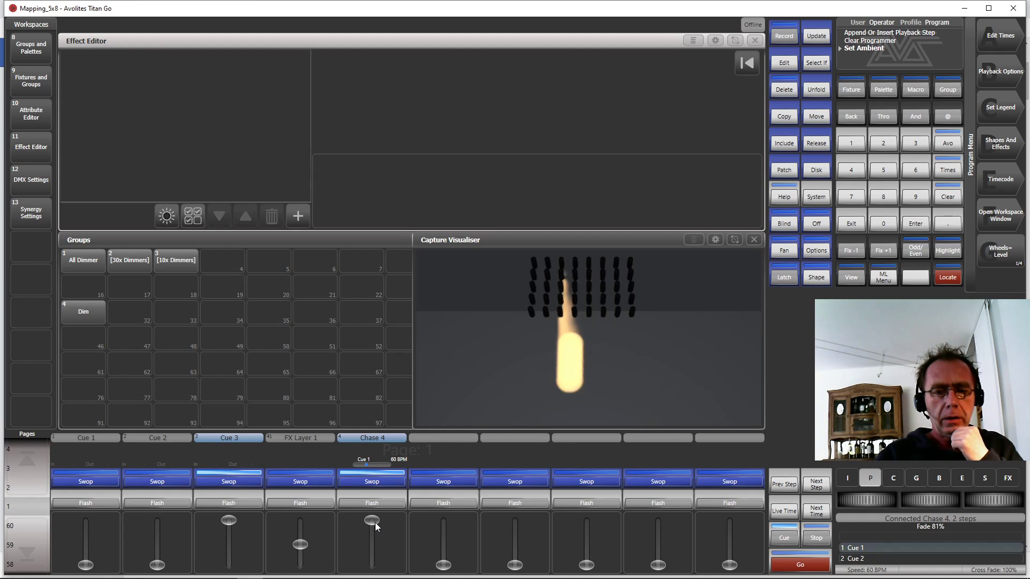
Step: Bring the Chase 4, Cue 3 and FX Layer 1 faders down to zero, release Cue 3, and switch to playback page 2
{"action": "left_click_drag", "start_coordinate": [375, 522], "coordinate": [373, 565]}
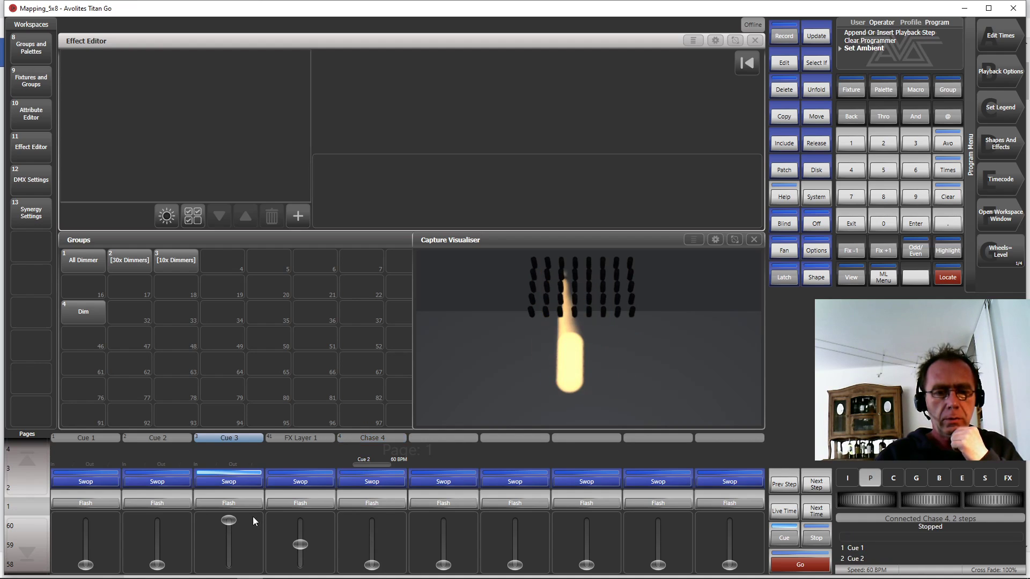
{"action": "left_click_drag", "start_coordinate": [223, 520], "coordinate": [252, 575]}
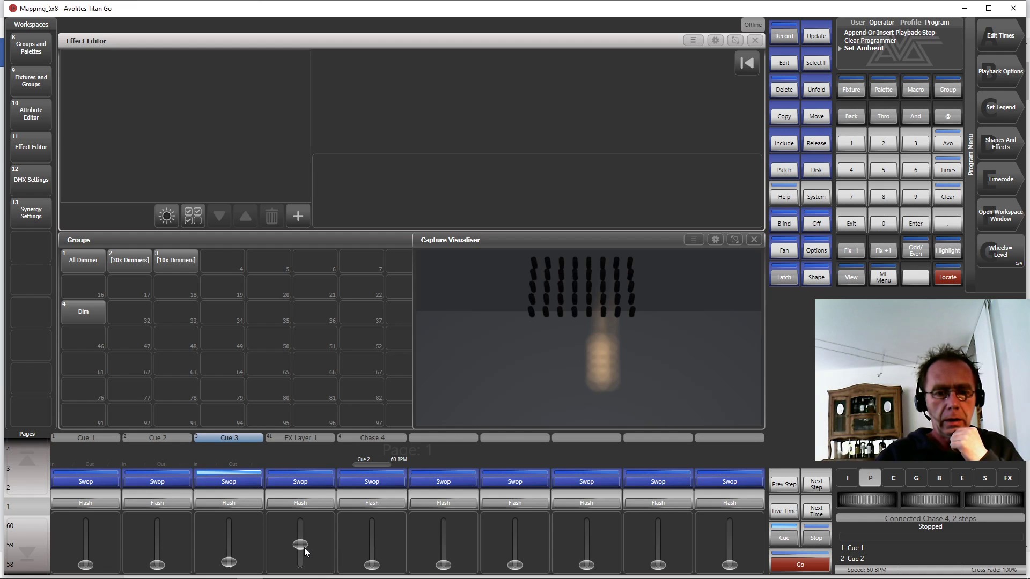
{"action": "left_click_drag", "start_coordinate": [307, 546], "coordinate": [302, 568]}
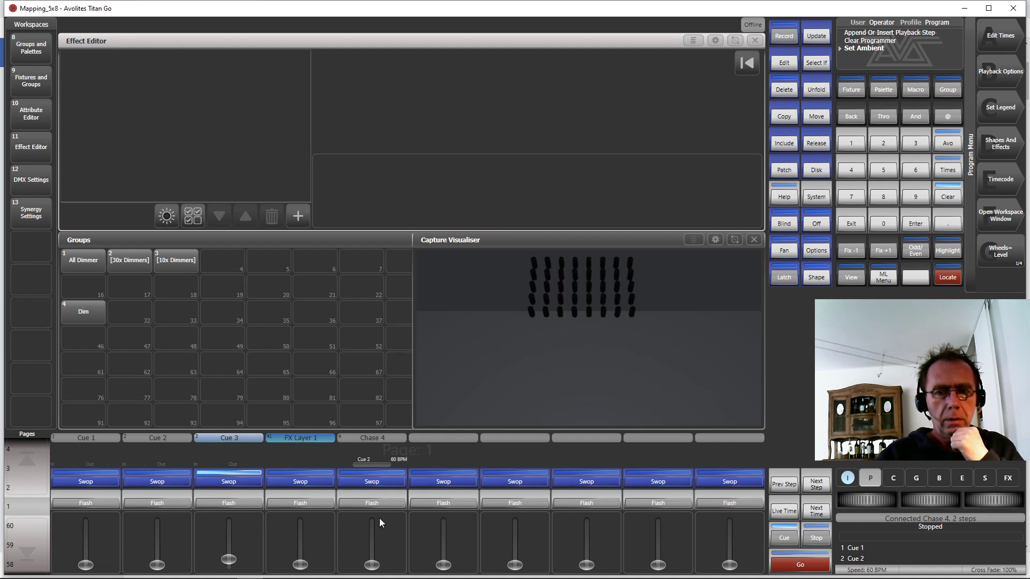
{"action": "left_click", "coordinate": [818, 143]}
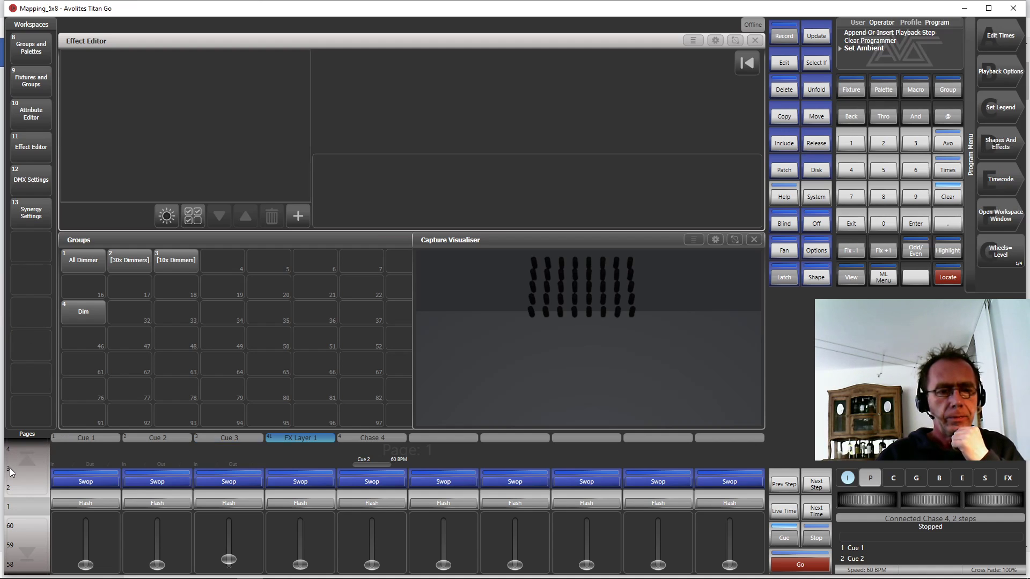
{"action": "left_click", "coordinate": [29, 461]}
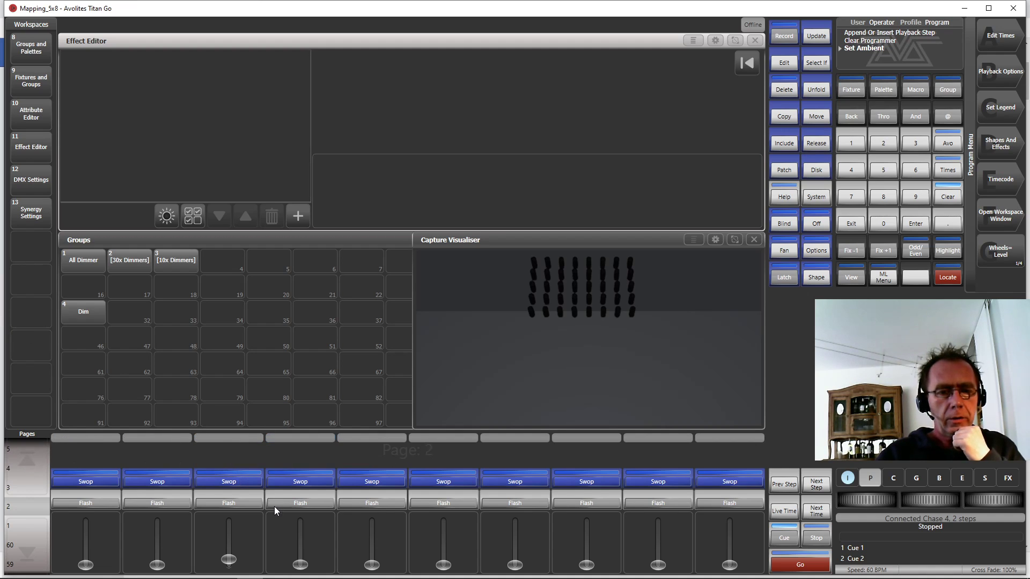
{"action": "left_click_drag", "start_coordinate": [226, 553], "coordinate": [229, 567]}
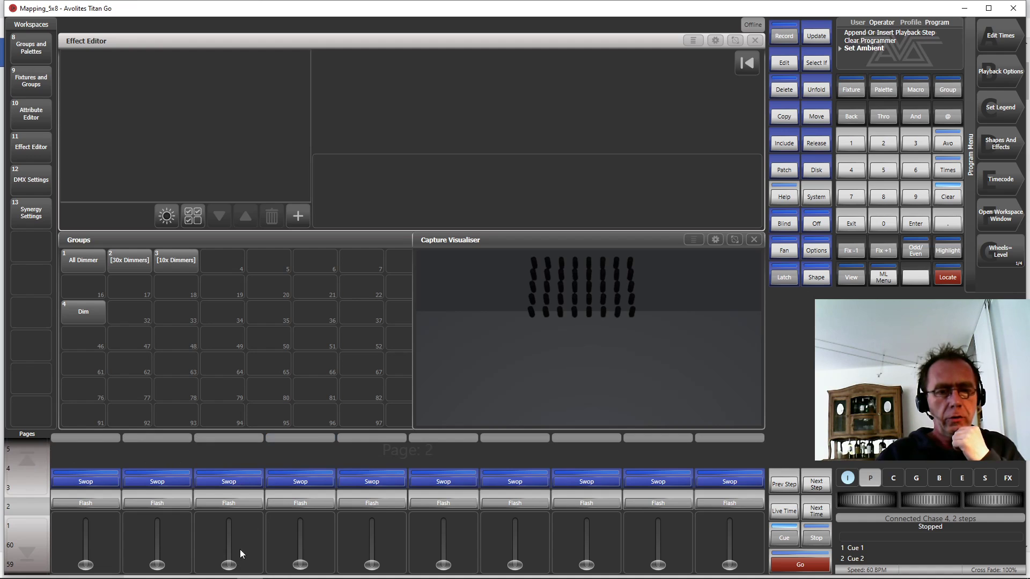
Step: Examine the Dim group's fixture layout in the Pixel Mapper and close the layout editor
{"action": "left_click", "coordinate": [76, 316]}
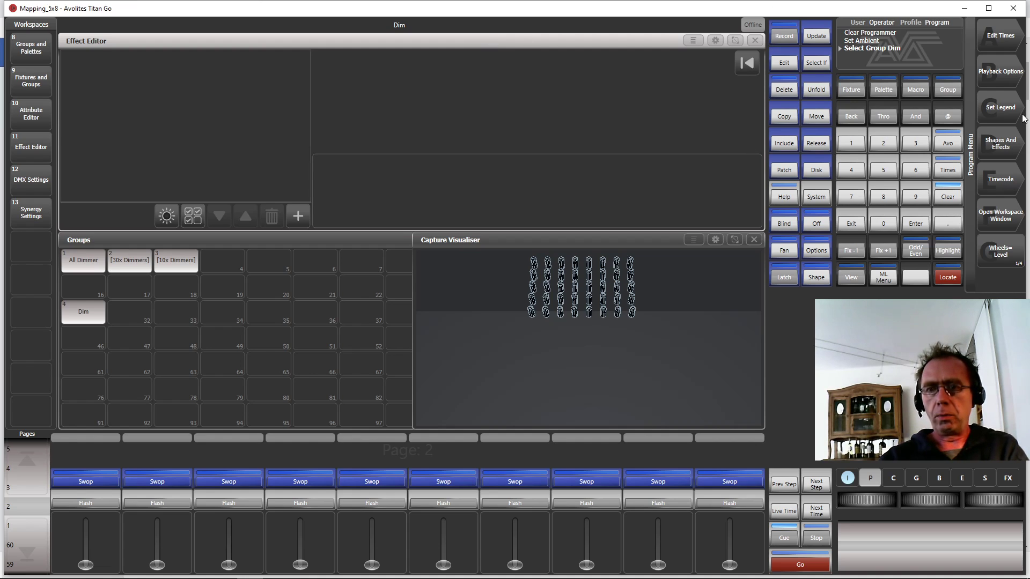
{"action": "left_click", "coordinate": [1001, 140]}
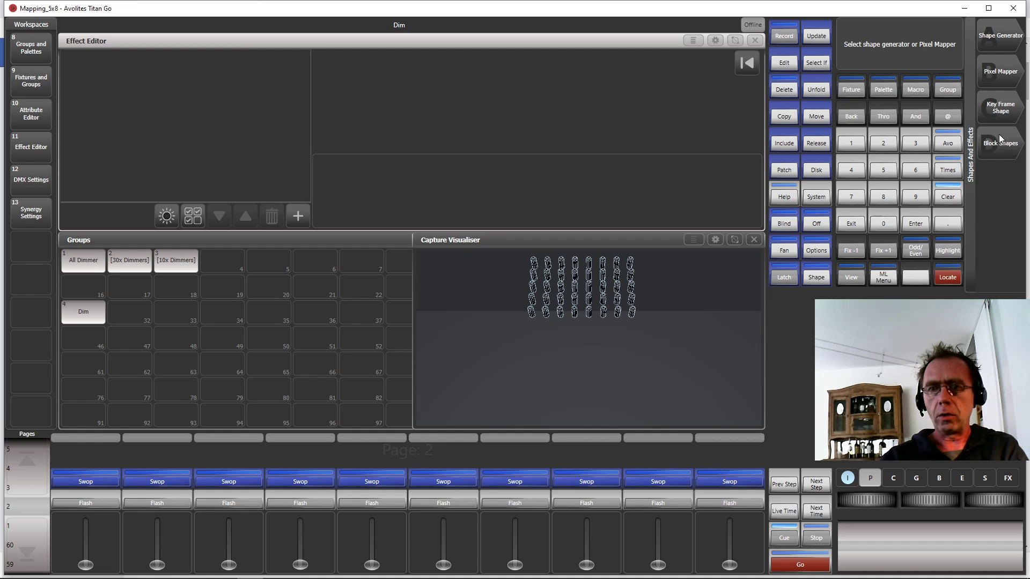
{"action": "left_click", "coordinate": [1009, 75]}
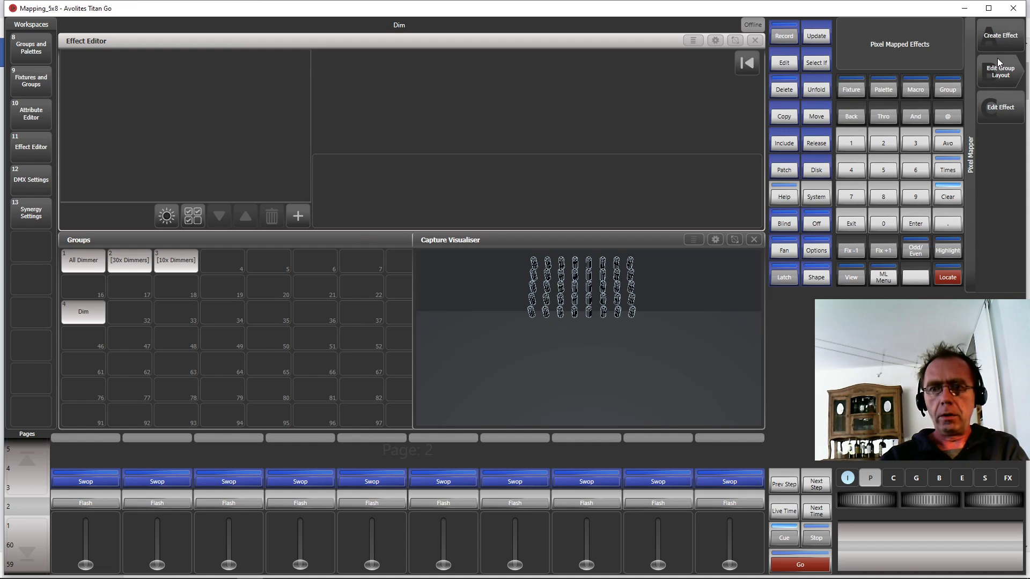
{"action": "left_click", "coordinate": [999, 64]}
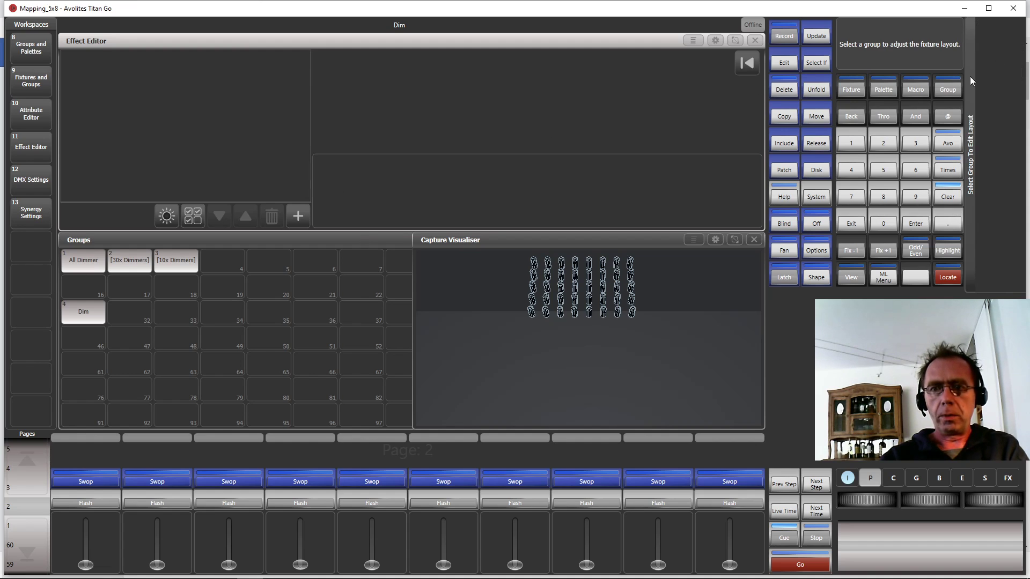
{"action": "left_click", "coordinate": [98, 312]}
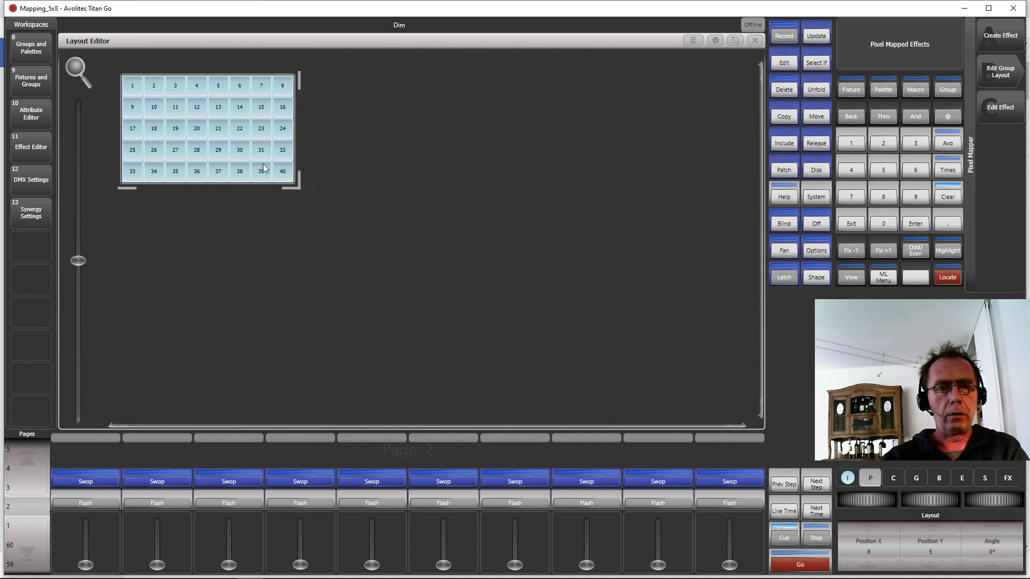
{"action": "left_click", "coordinate": [756, 40]}
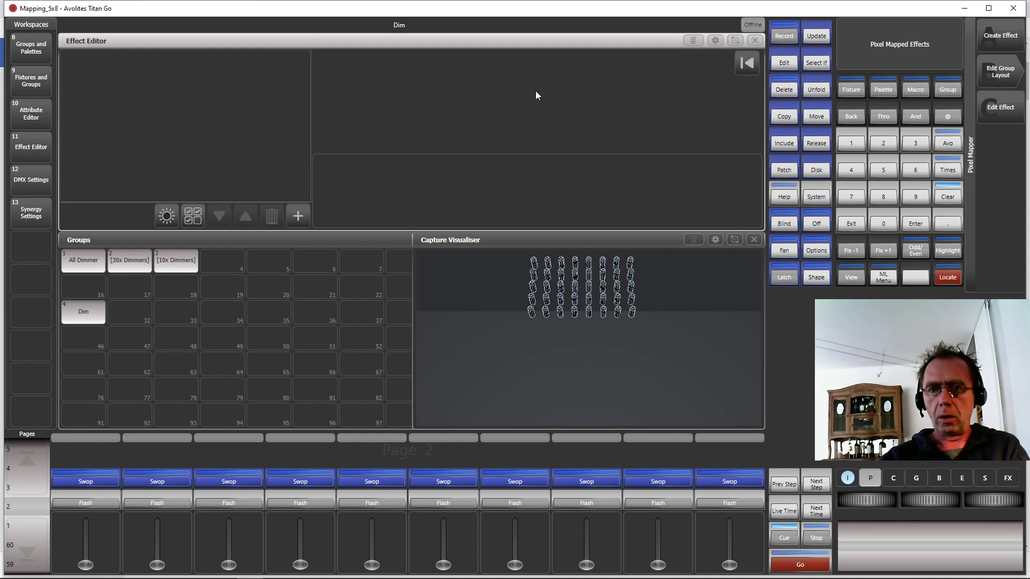
Step: Highlight the selected Dim fixtures, step to a single fixture, then turn highlight off and clear the selection
{"action": "left_click", "coordinate": [952, 251]}
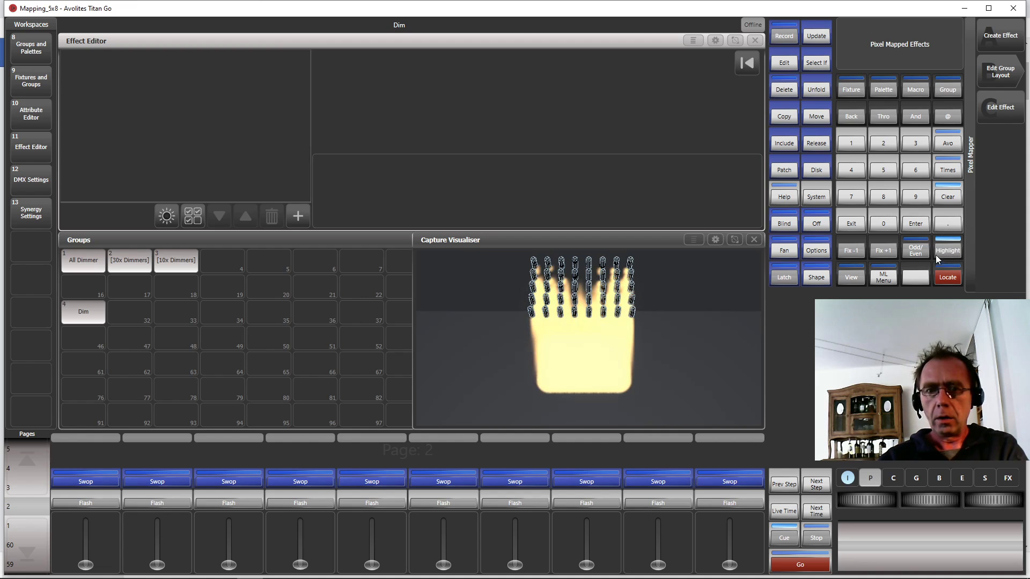
{"action": "left_click", "coordinate": [888, 250]}
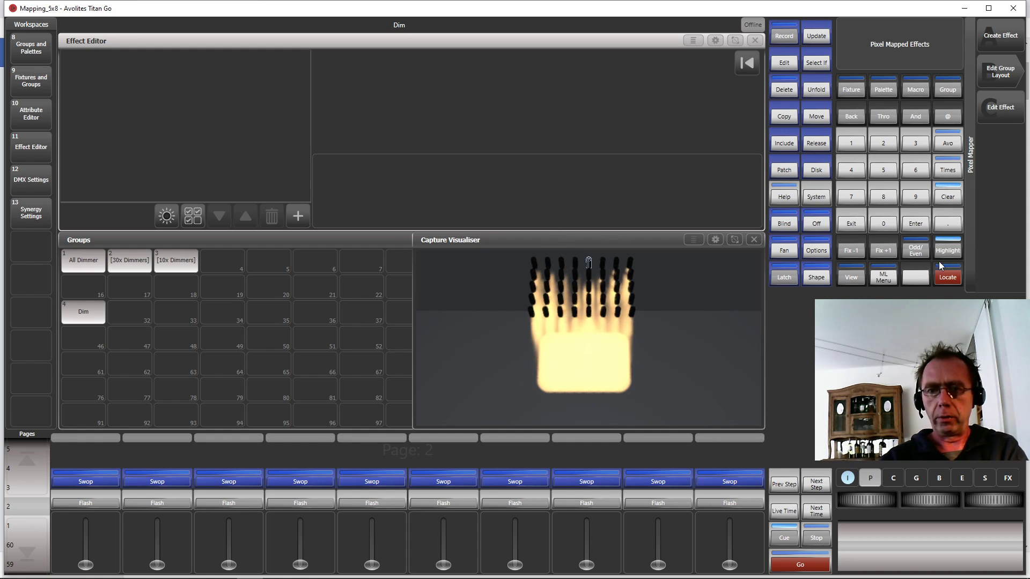
{"action": "left_click", "coordinate": [948, 251]}
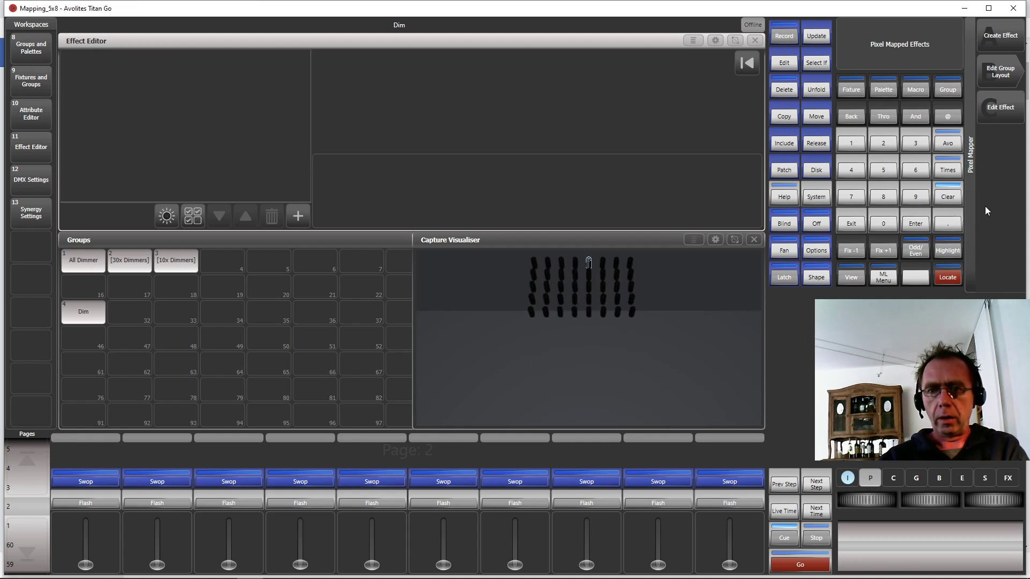
{"action": "left_click", "coordinate": [952, 197]}
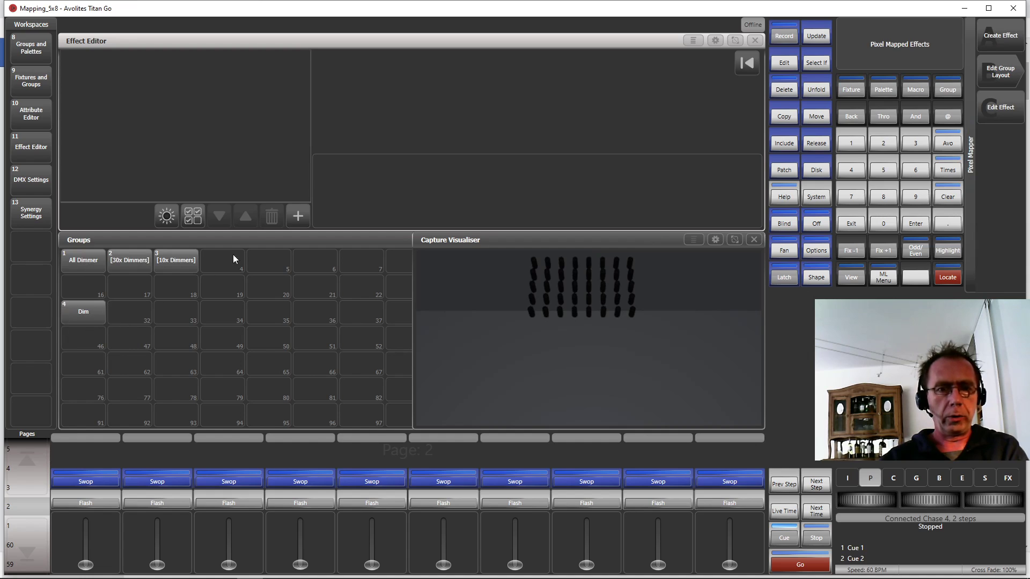
Step: Create a pixel map effect for the Dim group and add a Block element to Layer 1
{"action": "left_click", "coordinate": [986, 25]}
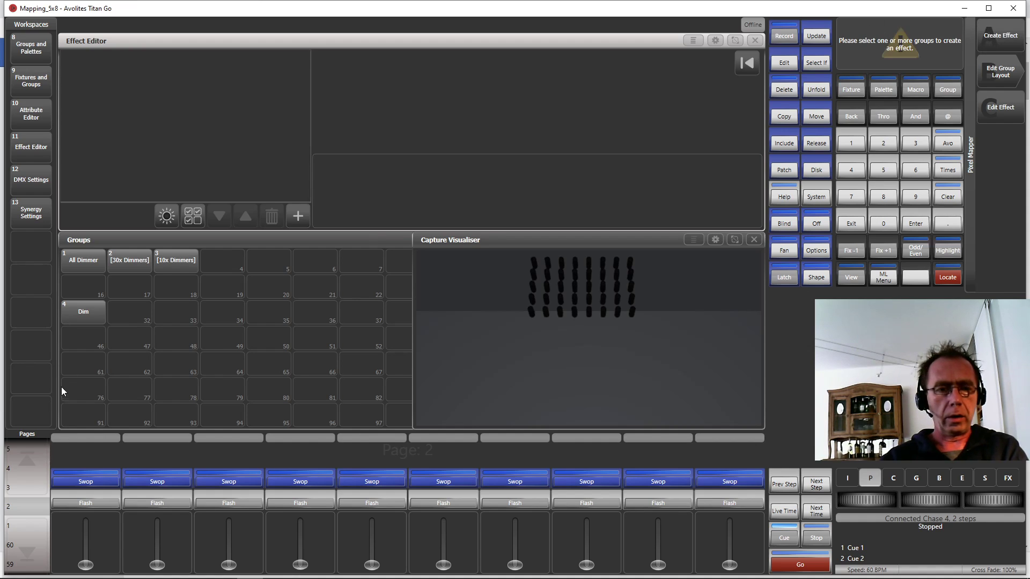
{"action": "left_click", "coordinate": [80, 310]}
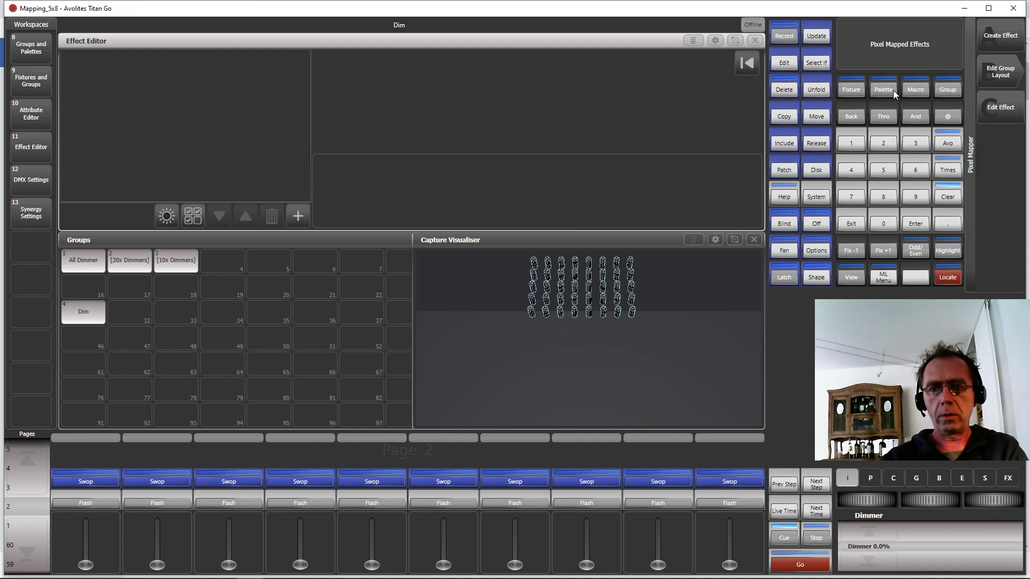
{"action": "left_click", "coordinate": [982, 34]}
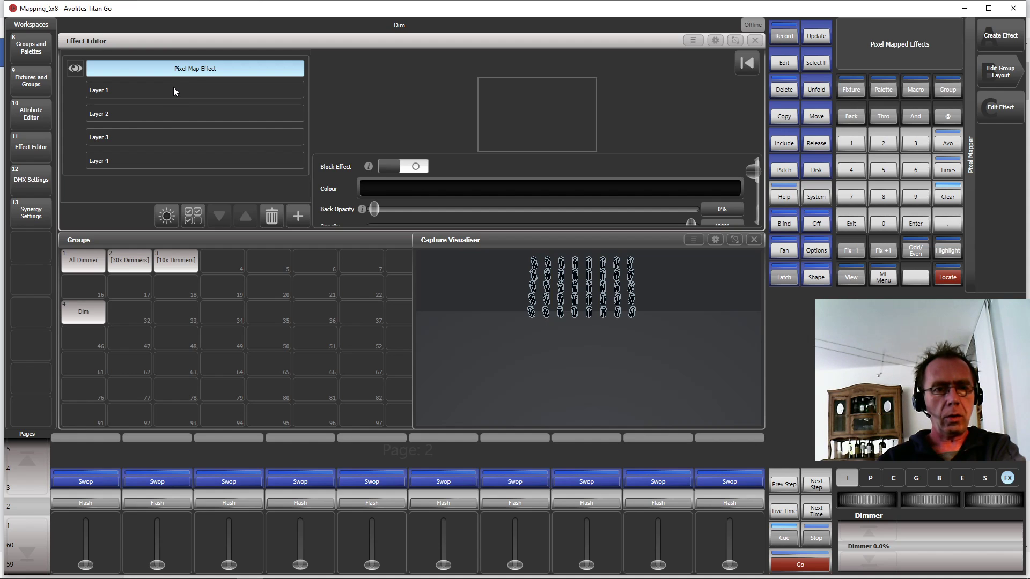
{"action": "left_click", "coordinate": [302, 216]}
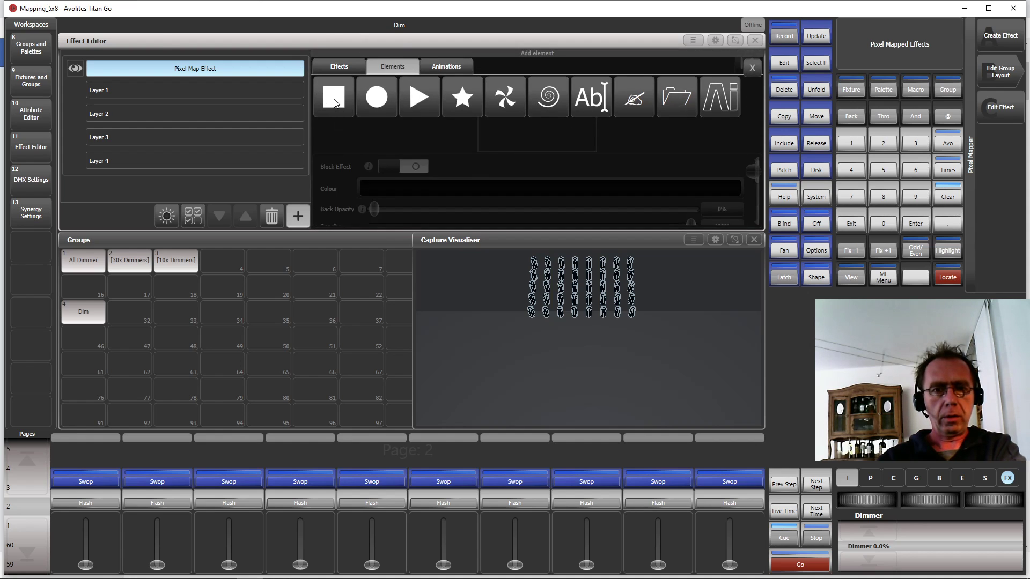
{"action": "left_click", "coordinate": [333, 100]}
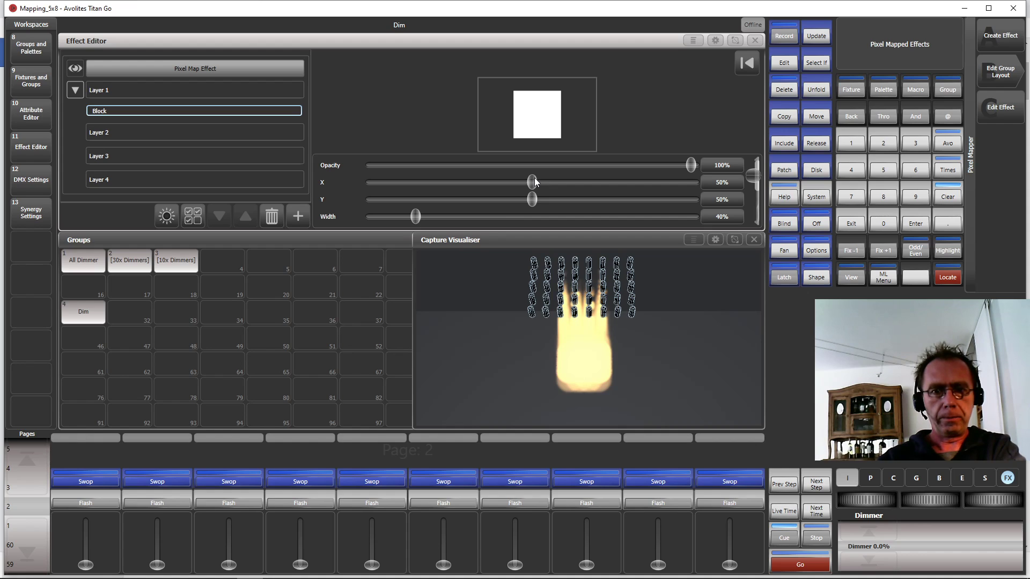
Step: Set the block's X position to 0% and its width to 10%
{"action": "left_click_drag", "start_coordinate": [532, 183], "coordinate": [545, 203]}
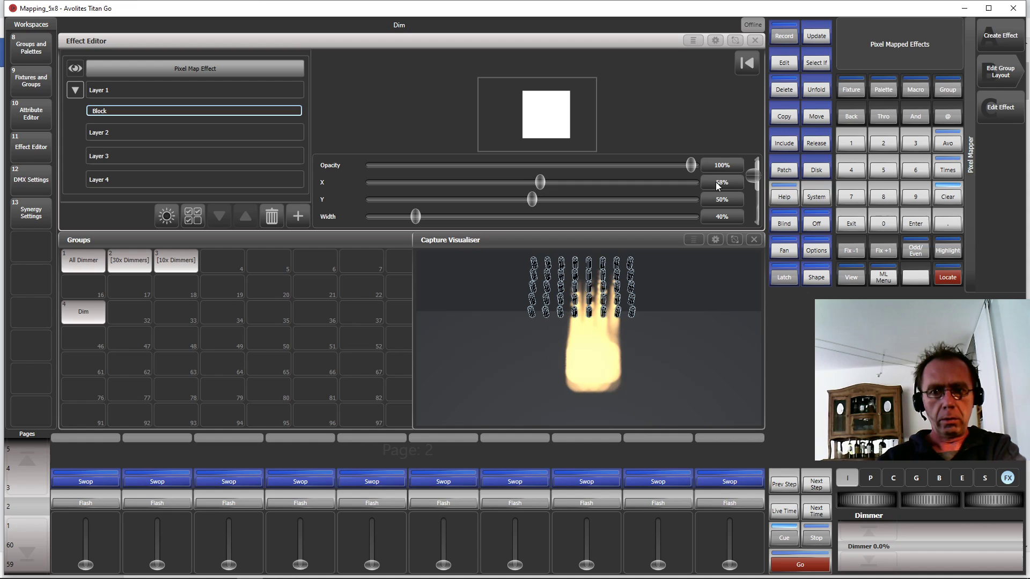
{"action": "left_click", "coordinate": [733, 182]}
{"action": "type", "text": "0"}
{"action": "key", "text": "Return"}
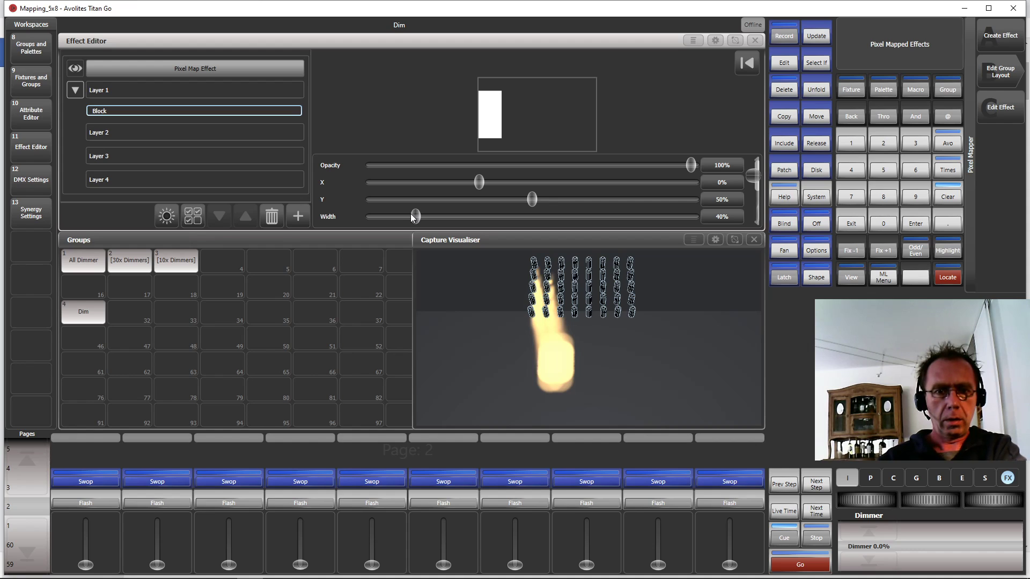
{"action": "left_click_drag", "start_coordinate": [411, 213], "coordinate": [385, 223]}
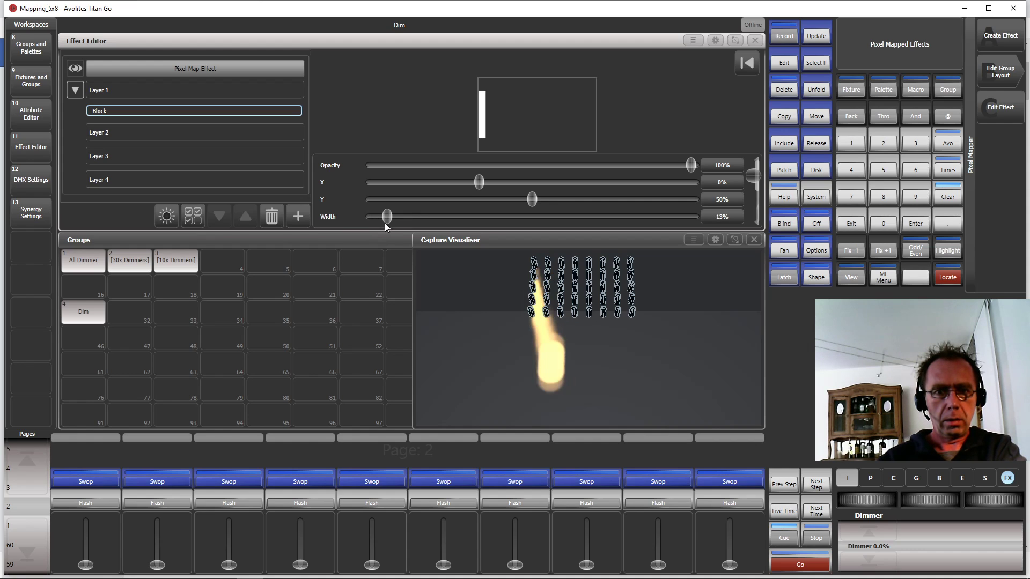
{"action": "left_click", "coordinate": [722, 217]}
{"action": "type", "text": "10"}
{"action": "key", "text": "Return"}
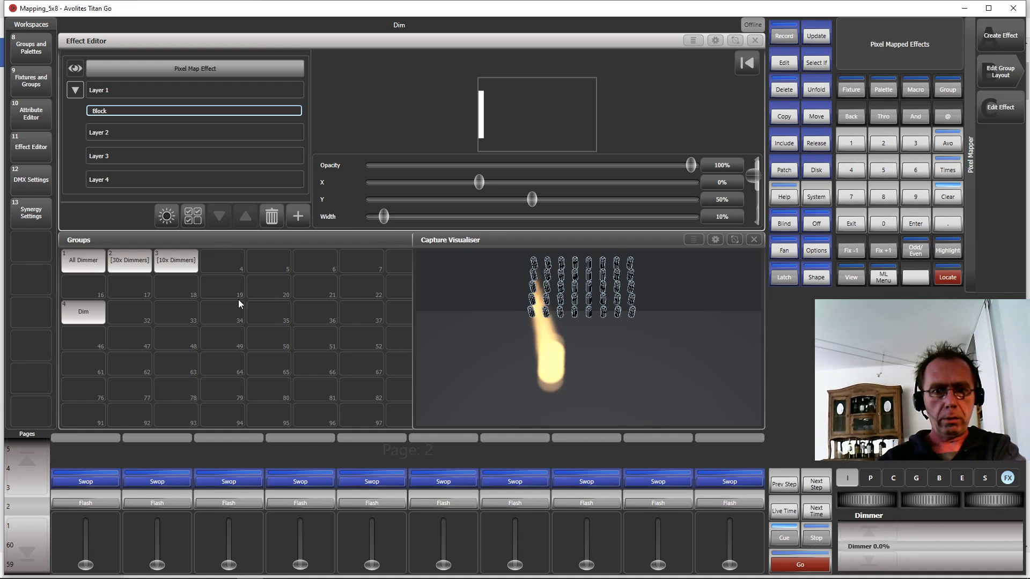
Step: Increase the block's height to about 74% and set its X position to -5%
{"action": "scroll", "coordinate": [681, 200], "scroll_direction": "down", "scroll_amount": 2}
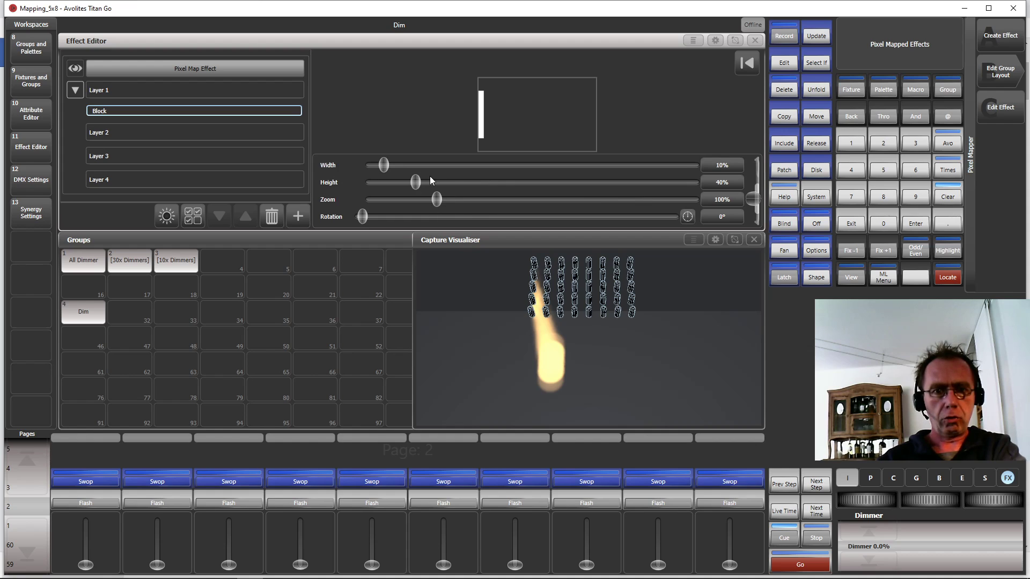
{"action": "left_click_drag", "start_coordinate": [420, 181], "coordinate": [452, 180]}
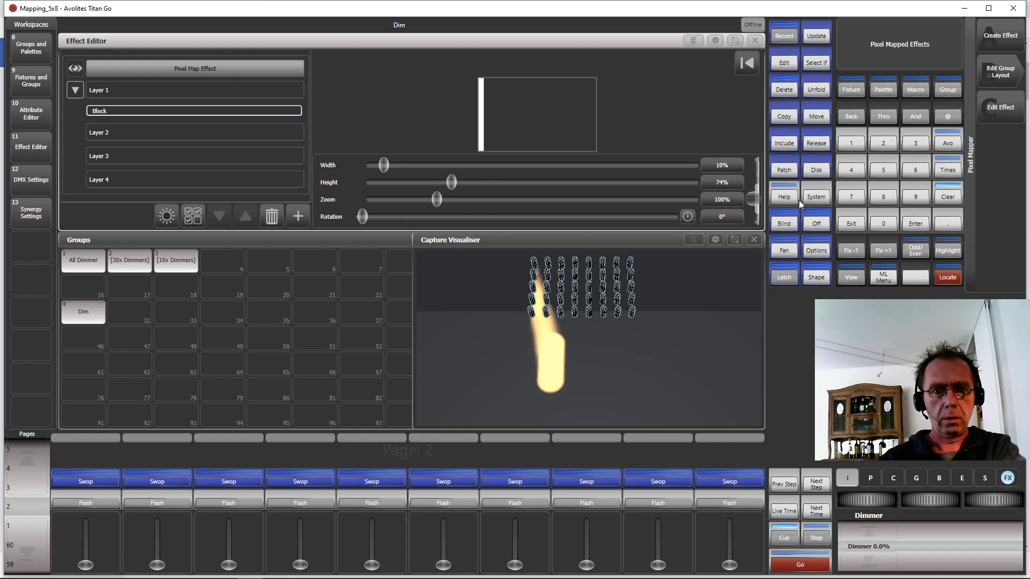
{"action": "scroll", "coordinate": [593, 201], "scroll_direction": "up", "scroll_amount": 2}
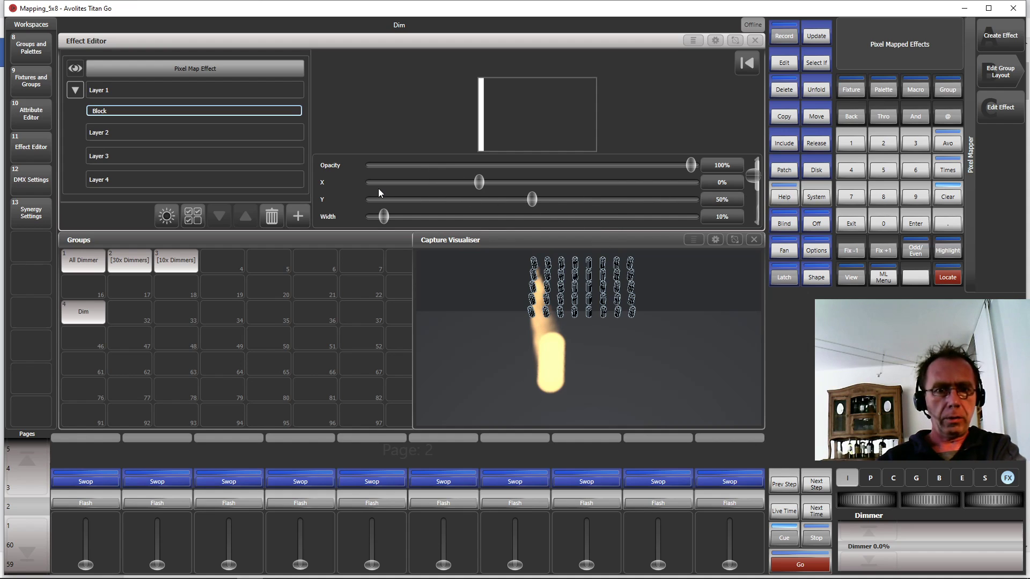
{"action": "left_click", "coordinate": [742, 182]}
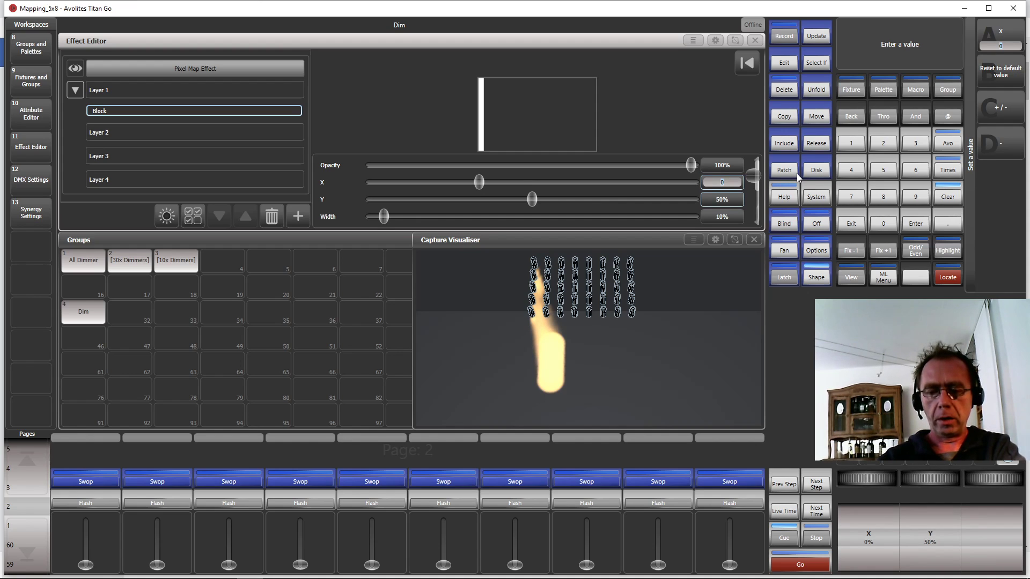
{"action": "key", "text": "BackSpace"}
{"action": "type", "text": "-5"}
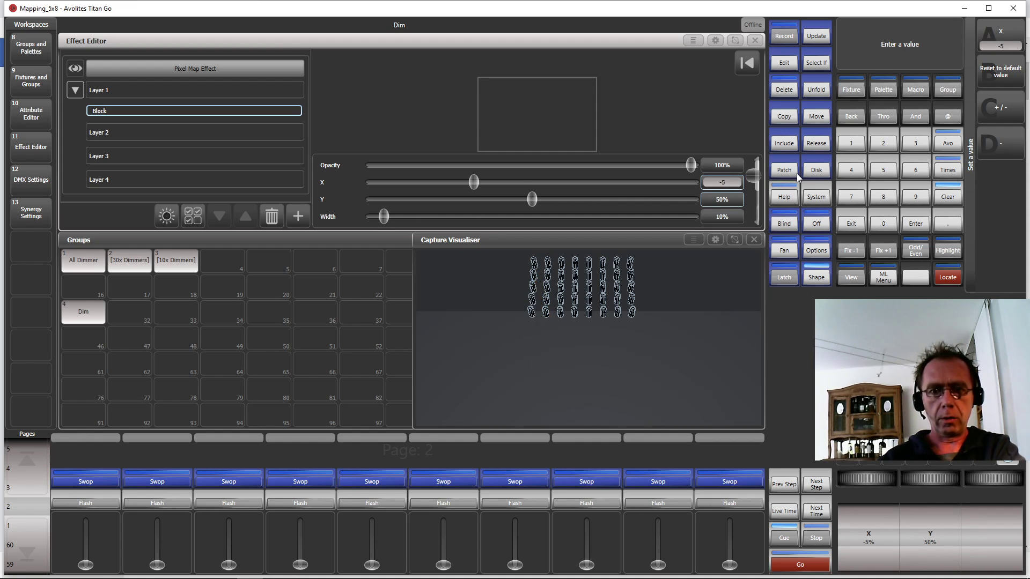
{"action": "key", "text": "Return"}
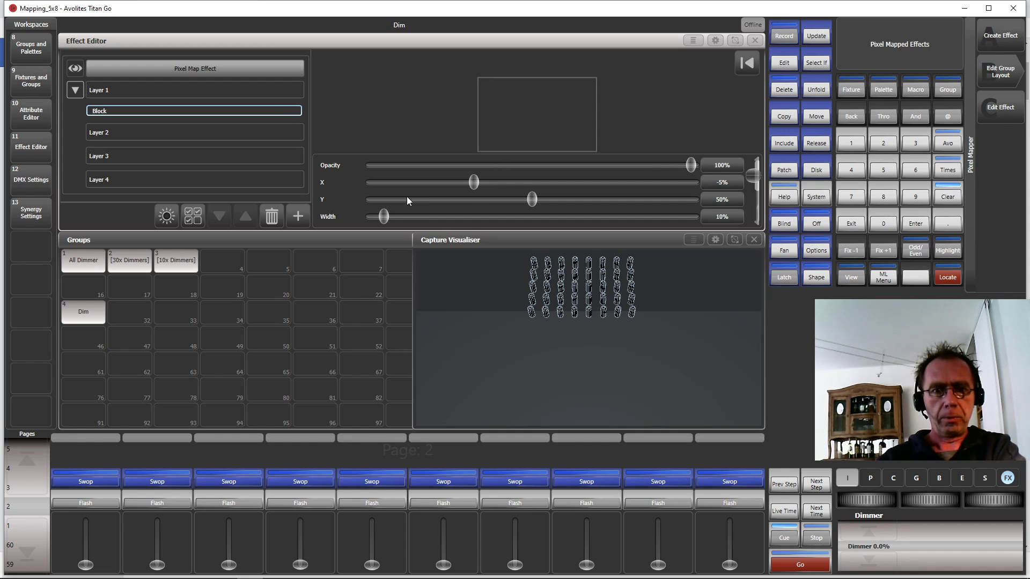
Step: Add a Linear Movement animation to the Layer 1 block and set its spawn rate to .25
{"action": "left_click", "coordinate": [296, 217]}
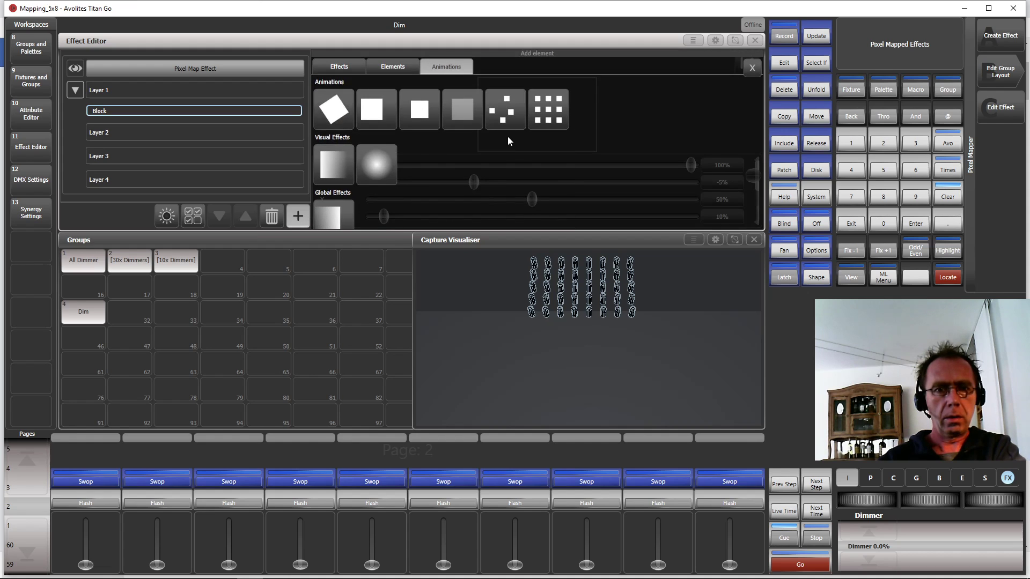
{"action": "left_click", "coordinate": [367, 106]}
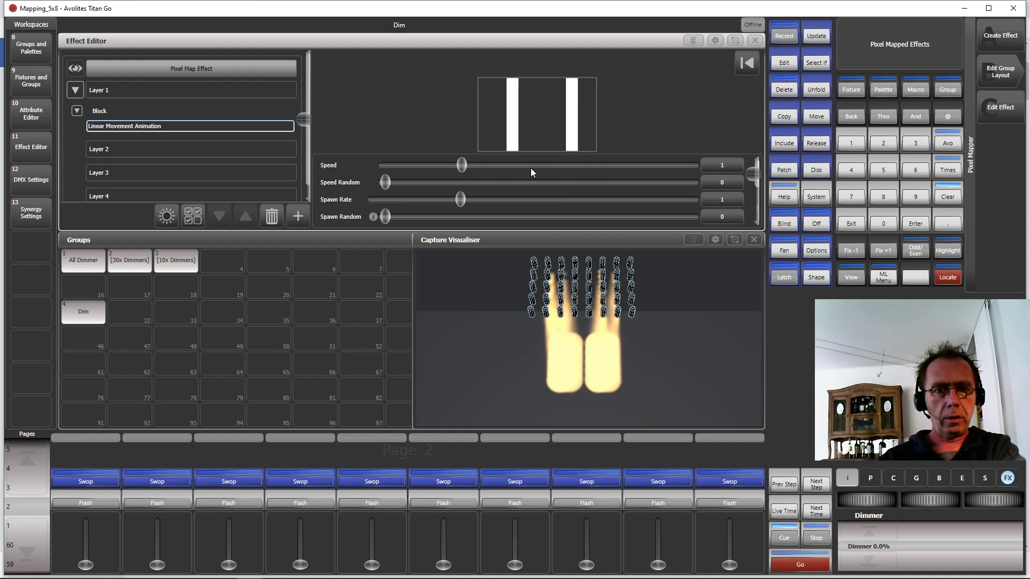
{"action": "left_click", "coordinate": [722, 199]}
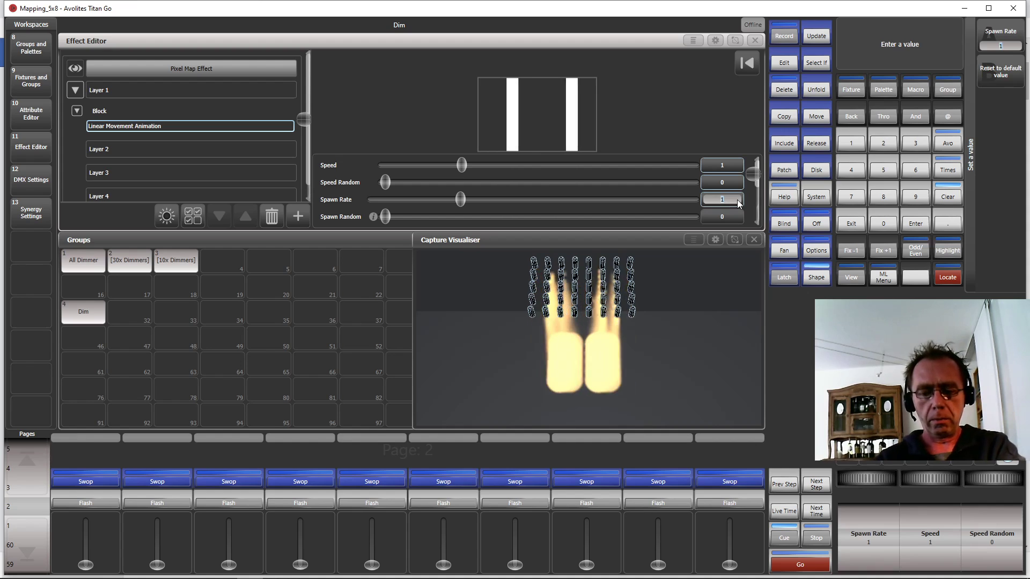
{"action": "type", "text": ".25"}
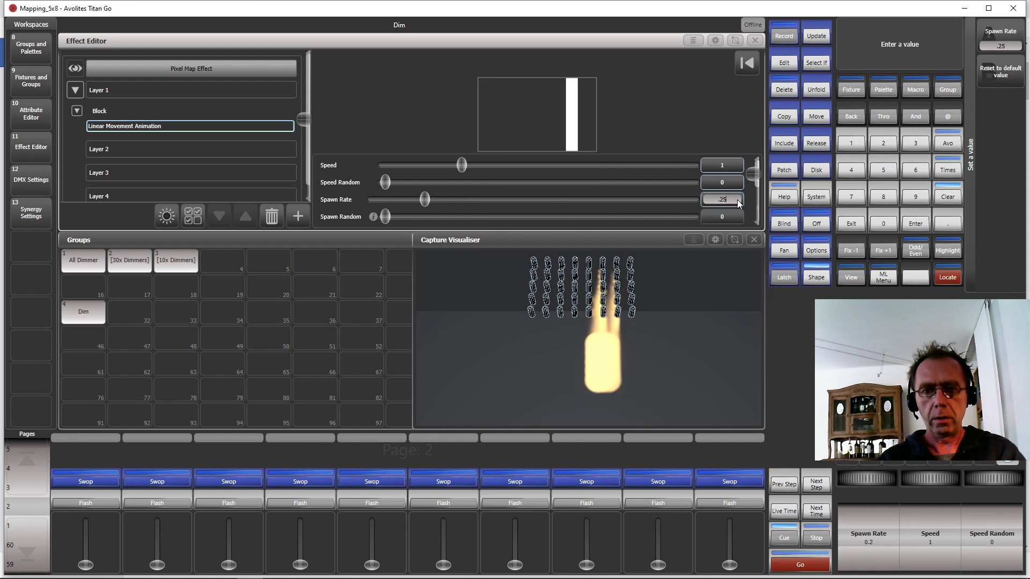
{"action": "key", "text": "Return"}
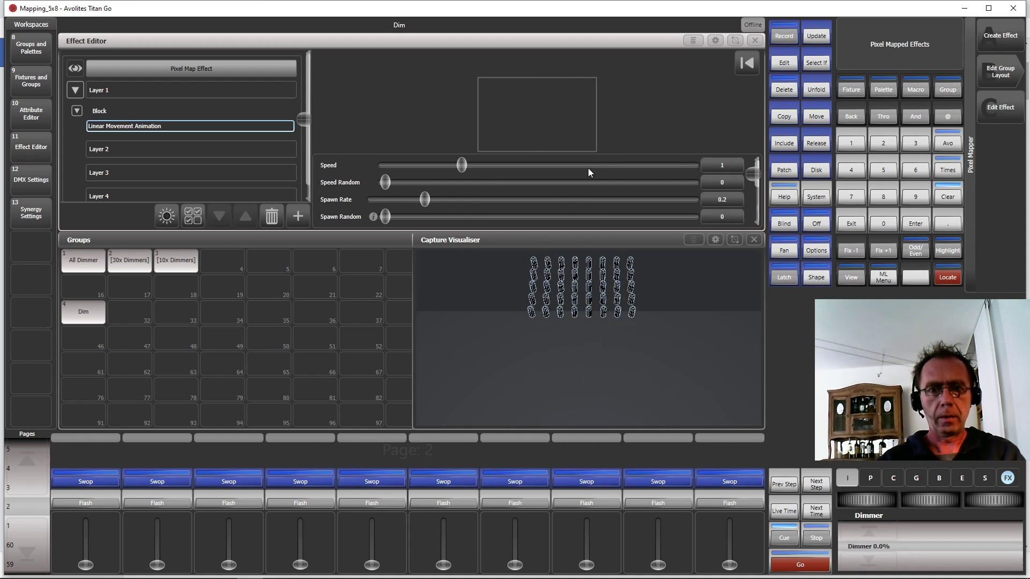
Step: Try a spawn rate of .5 for the linear movement and return it to .25
{"action": "left_click", "coordinate": [741, 199]}
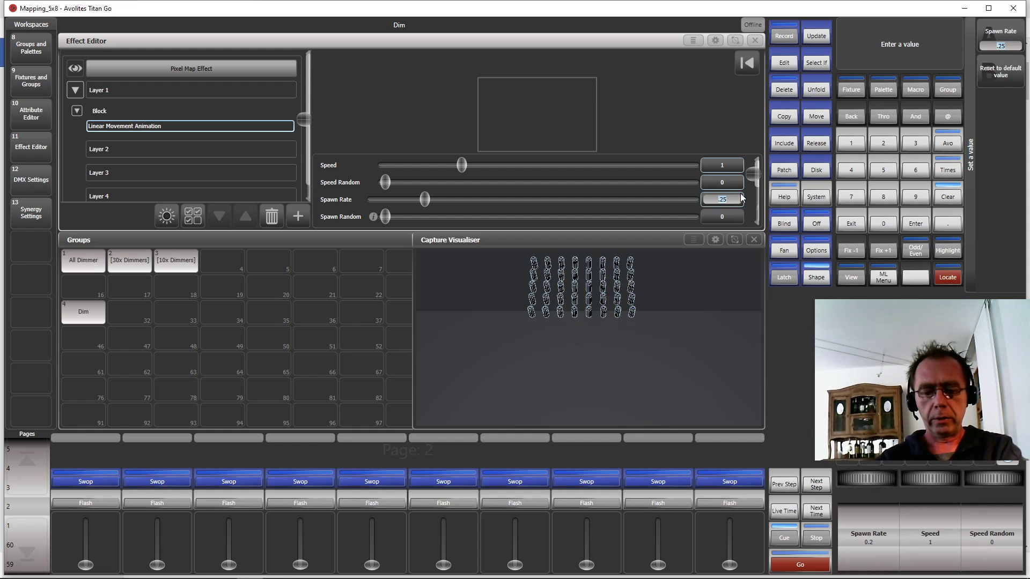
{"action": "type", "text": ".5"}
{"action": "key", "text": "Return"}
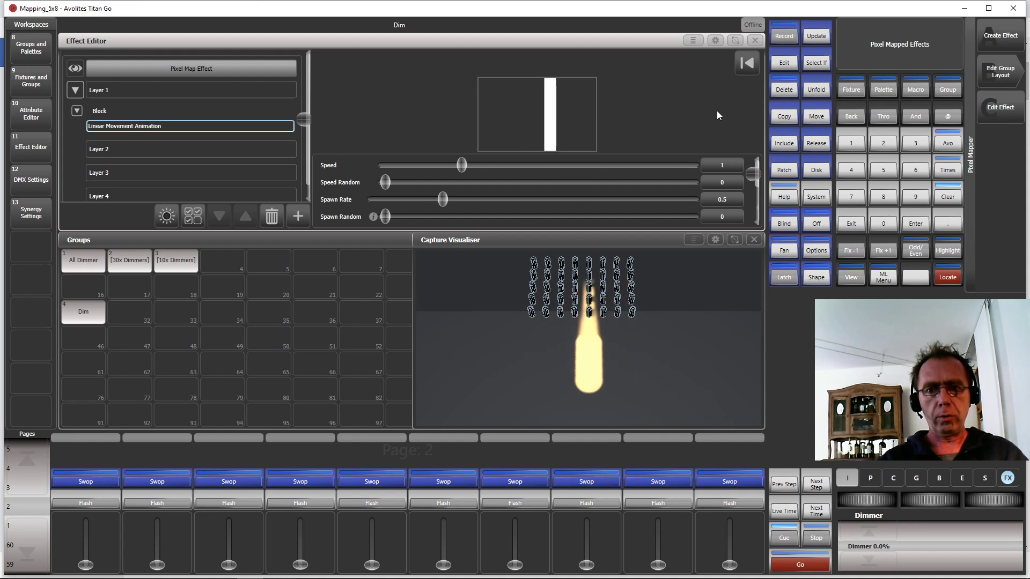
{"action": "left_click", "coordinate": [735, 200]}
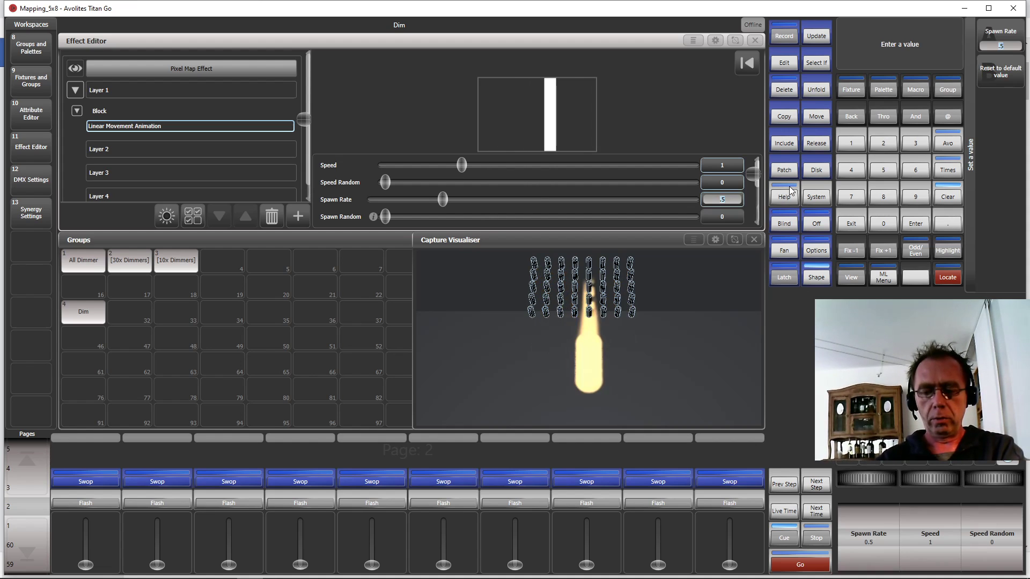
{"action": "type", "text": ".25"}
{"action": "key", "text": "Return"}
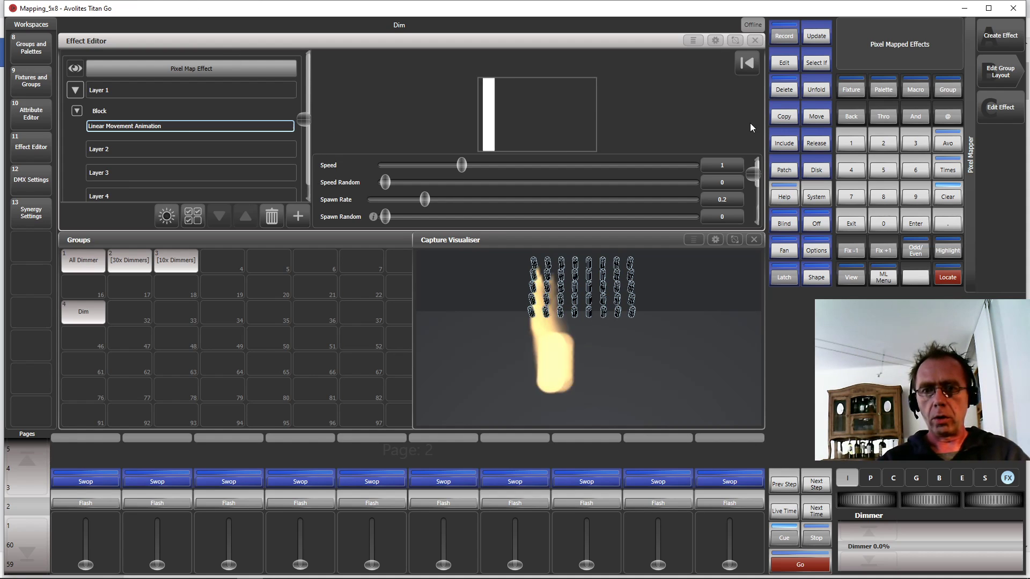
Step: Copy the animated block from Layer 1 onto Layer 2
{"action": "left_click", "coordinate": [783, 116]}
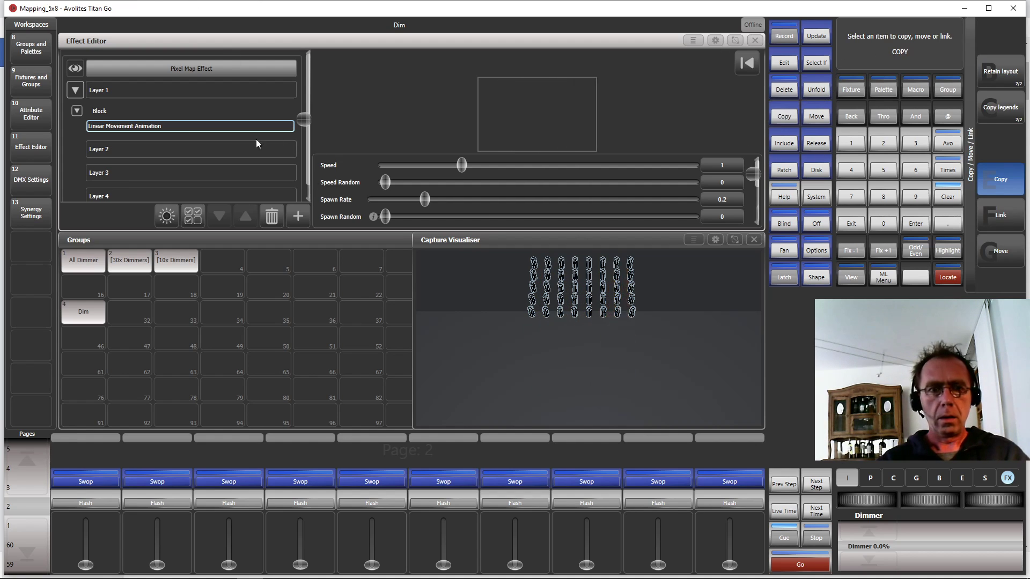
{"action": "left_click", "coordinate": [99, 112]}
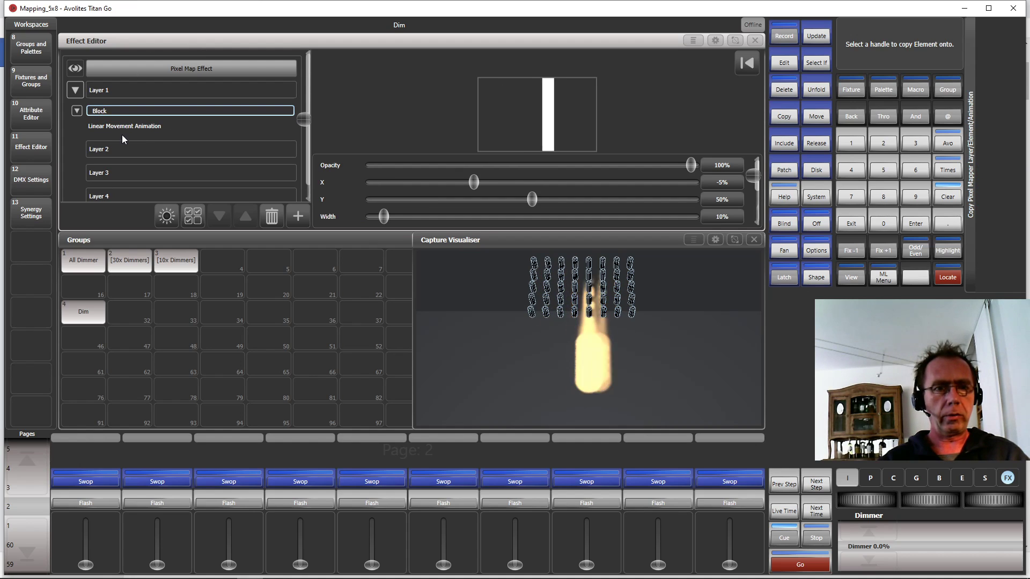
{"action": "left_click", "coordinate": [168, 153]}
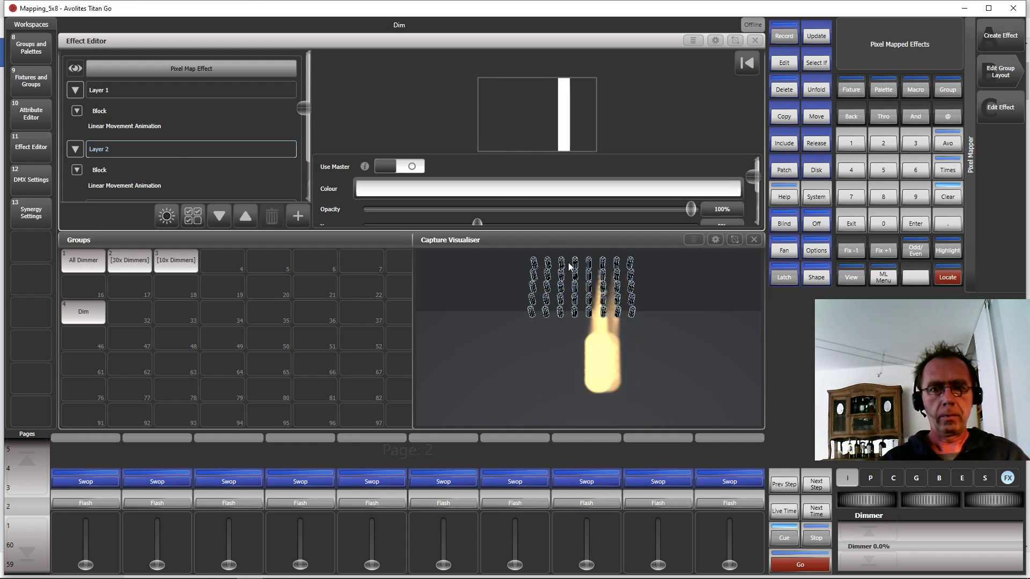
Step: Set the direction of the Layer 2 linear movement animation to 270°
{"action": "left_click", "coordinate": [146, 187]}
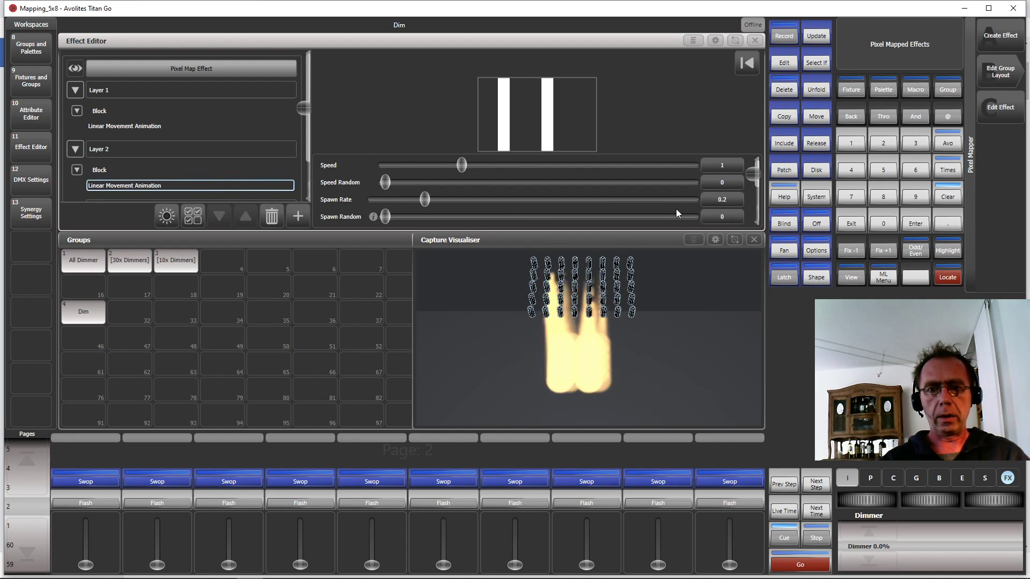
{"action": "scroll", "coordinate": [734, 191], "scroll_direction": "down", "scroll_amount": 1}
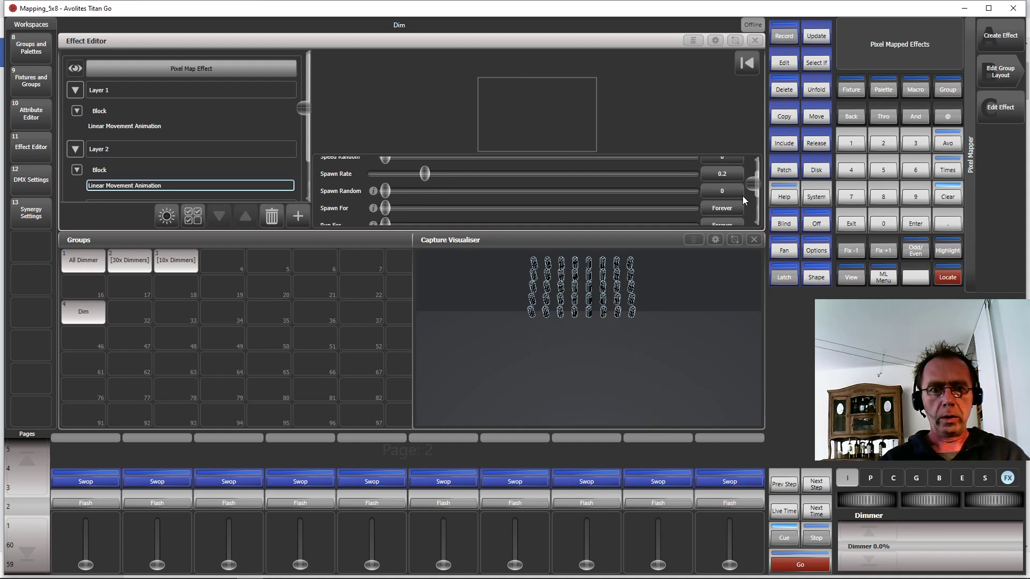
{"action": "scroll", "coordinate": [733, 194], "scroll_direction": "down", "scroll_amount": 2}
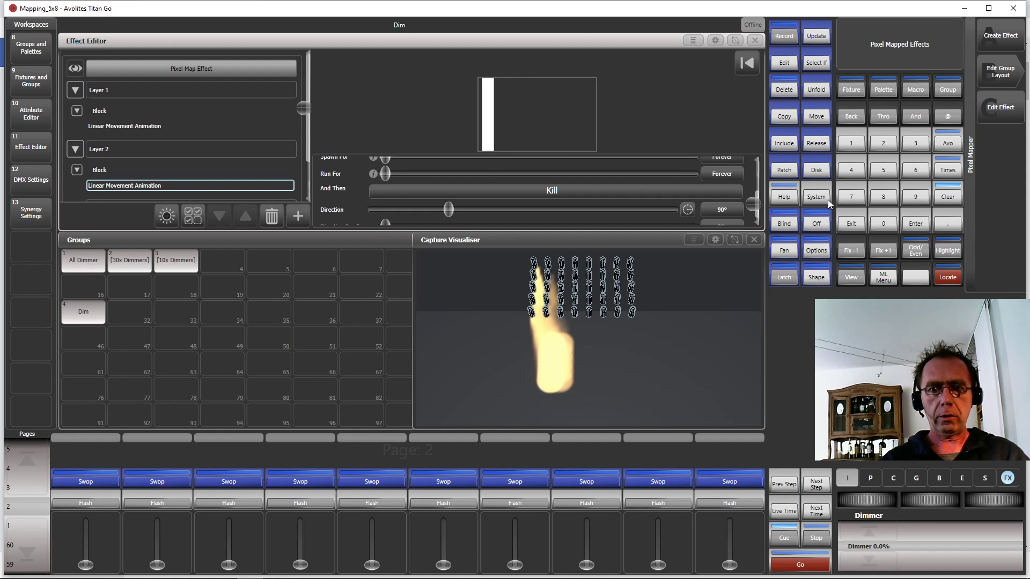
{"action": "left_click", "coordinate": [686, 209]}
{"action": "left_click", "coordinate": [687, 209]}
{"action": "left_click", "coordinate": [687, 210]}
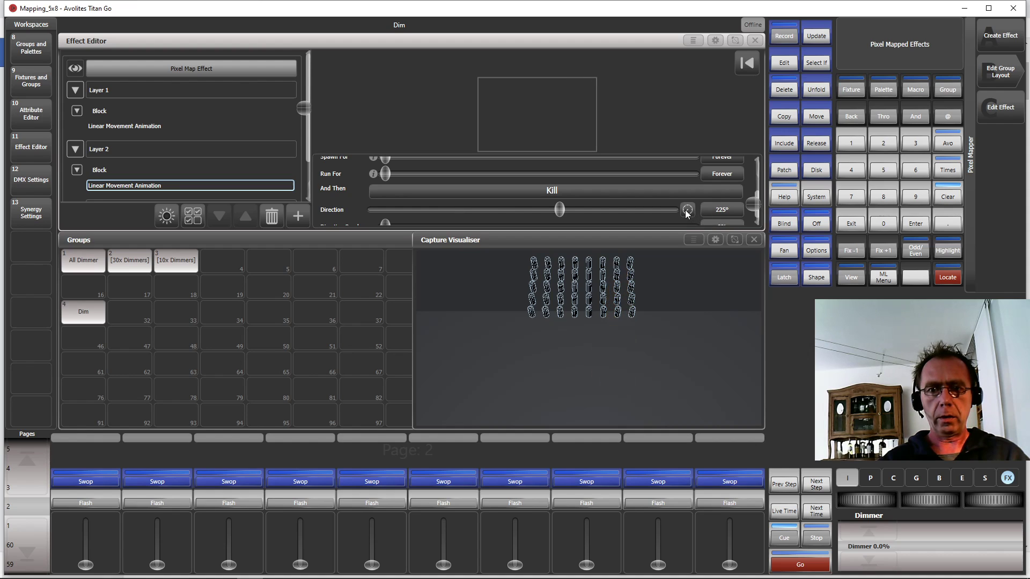
{"action": "left_click", "coordinate": [686, 210]}
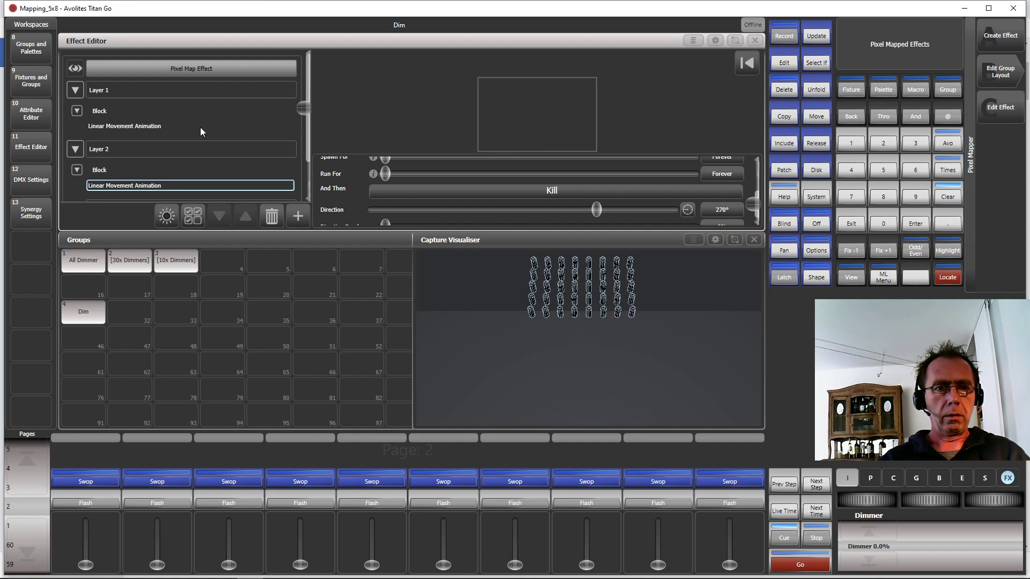
Step: Set the X position of the Layer 2 block to 200%
{"action": "left_click", "coordinate": [142, 170]}
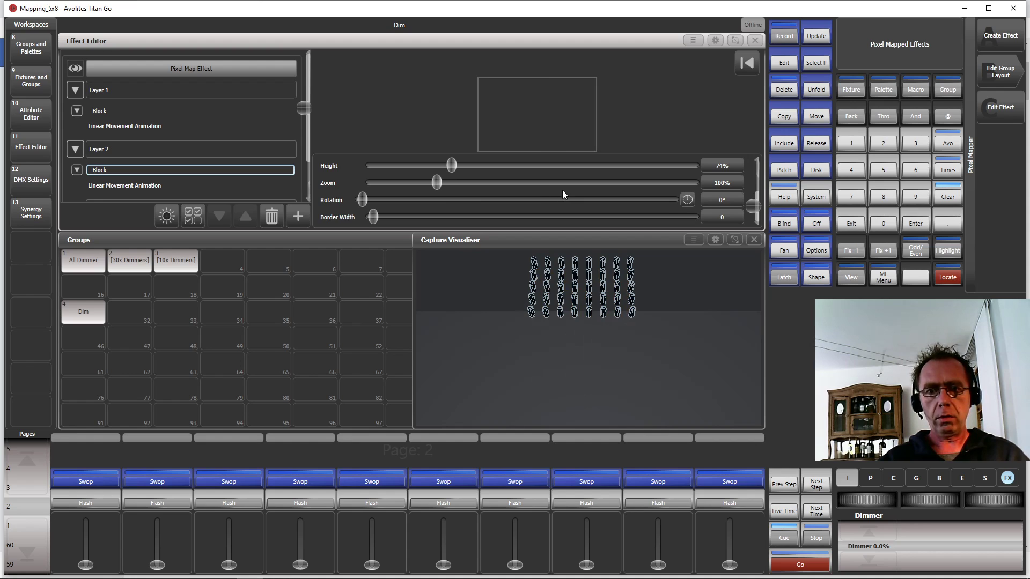
{"action": "scroll", "coordinate": [562, 190], "scroll_direction": "up", "scroll_amount": 3}
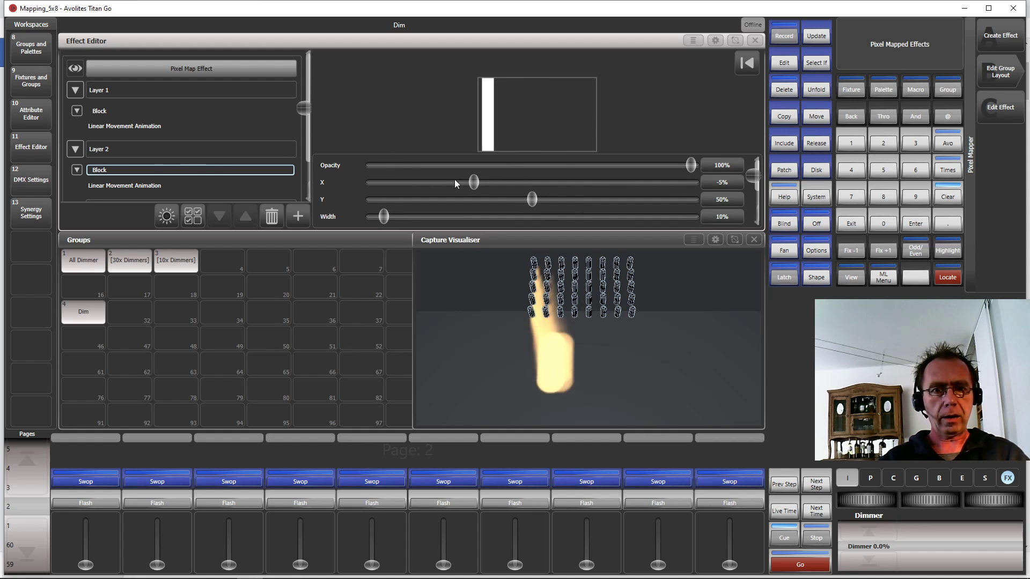
{"action": "left_click", "coordinate": [722, 182]}
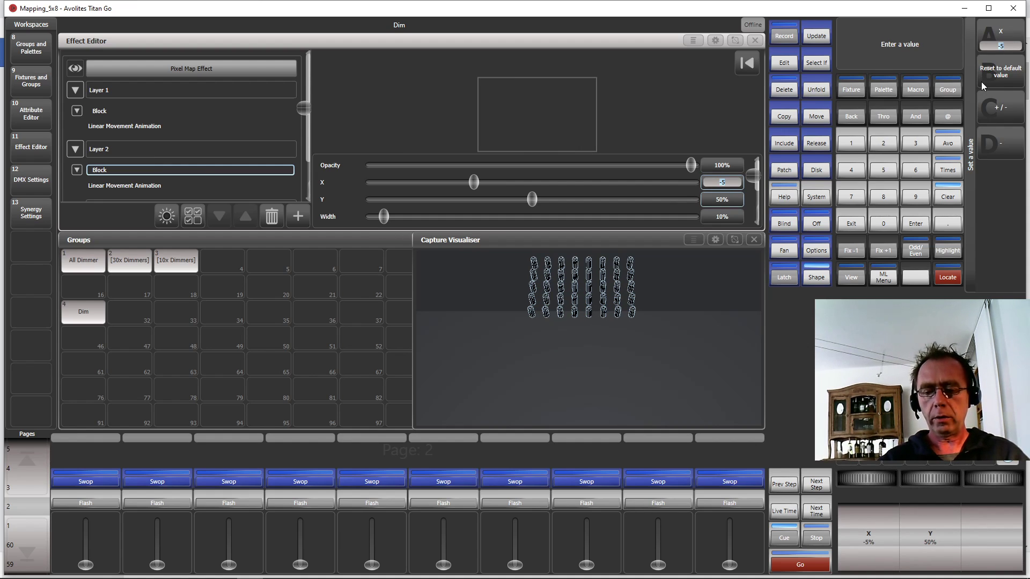
{"action": "type", "text": "200"}
{"action": "key", "text": "Return"}
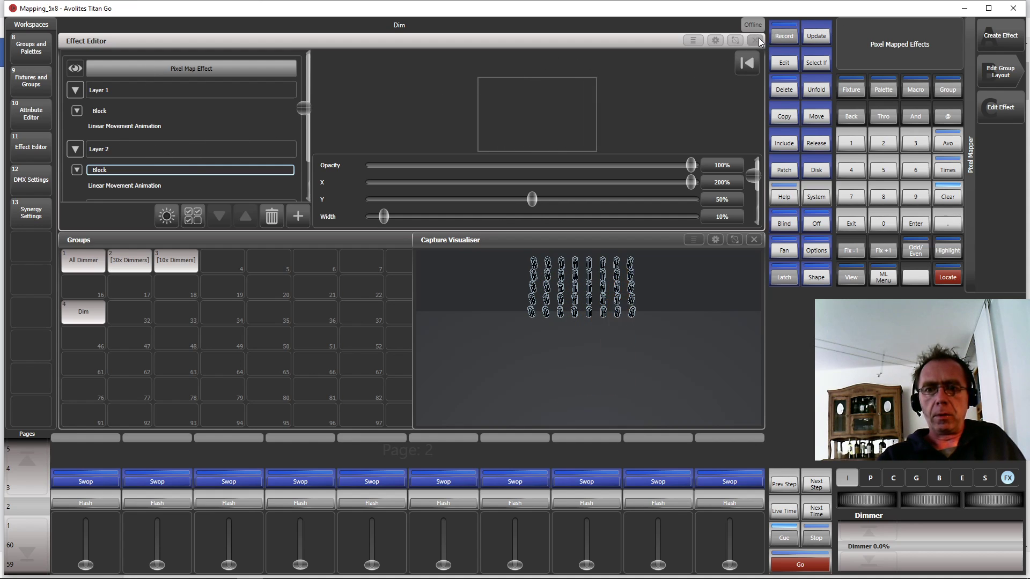
Step: Record the two-layer effect as a memory on the first playback fader and clear the programmer
{"action": "left_click", "coordinate": [785, 37]}
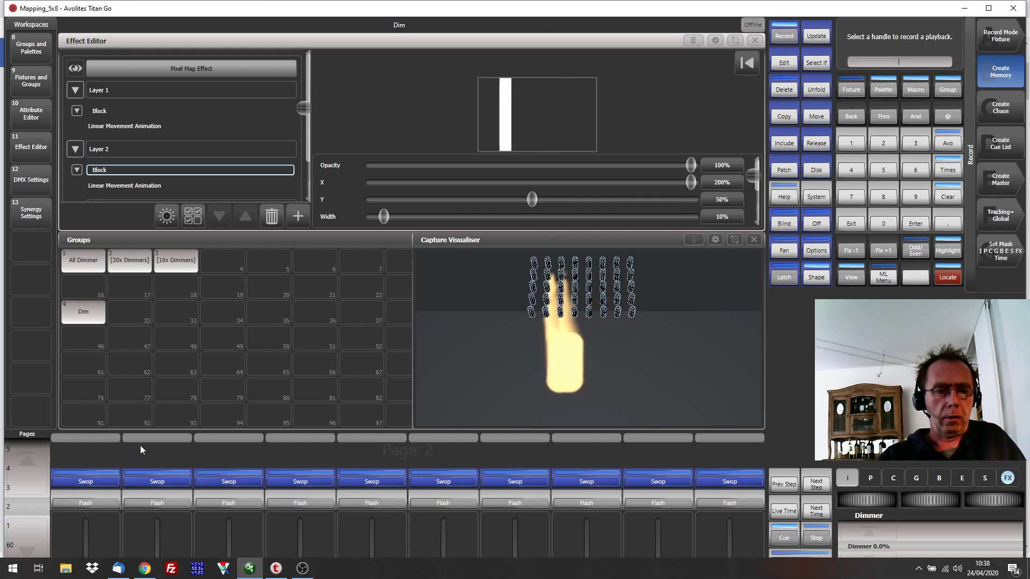
{"action": "left_click", "coordinate": [86, 482]}
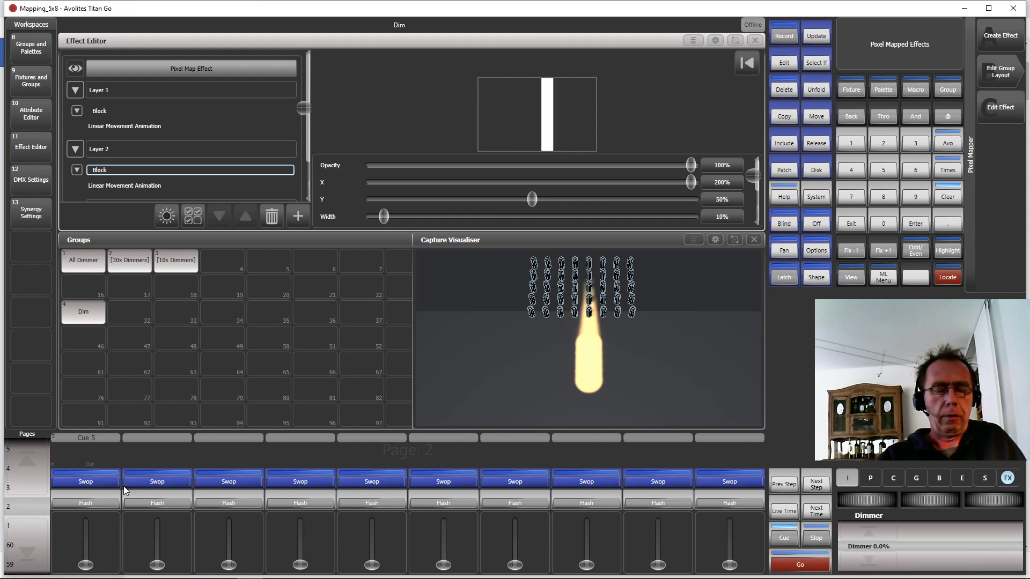
{"action": "left_click", "coordinate": [948, 197]}
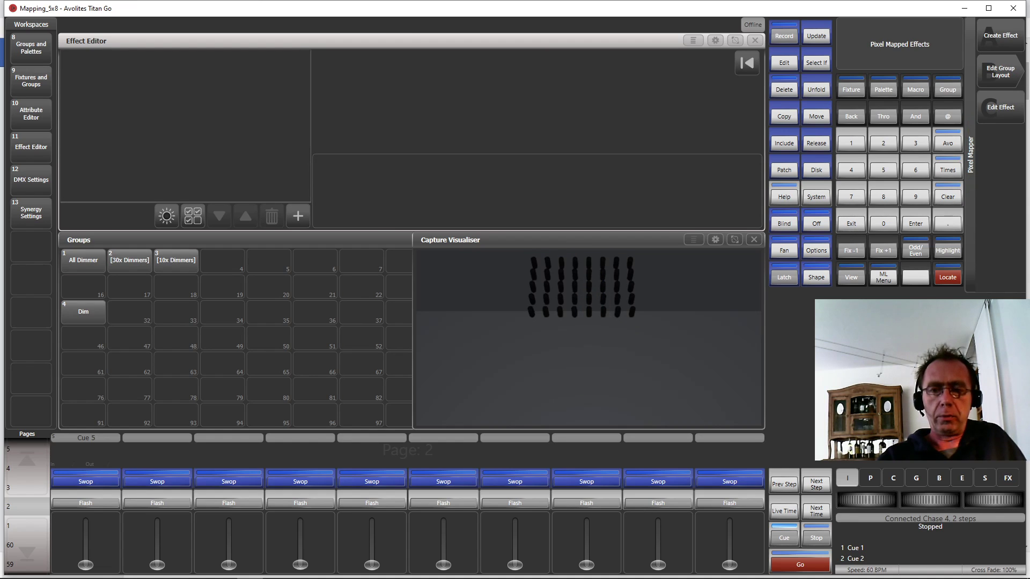
Step: Raise the first playback fader to preview the recorded effect in the visualiser and lower it again
{"action": "mouse_move", "coordinate": [53, 566]}
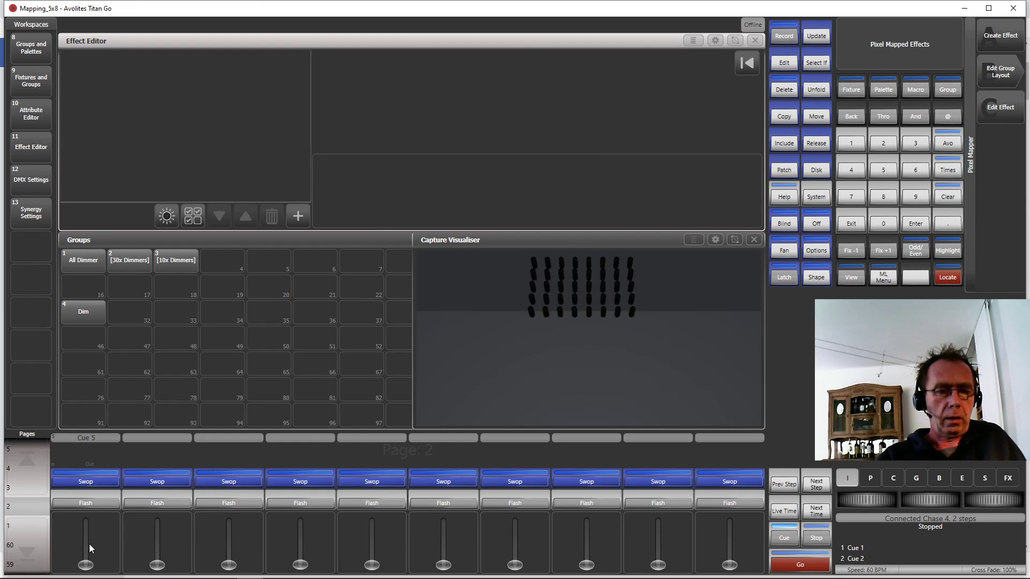
{"action": "mouse_move", "coordinate": [87, 549]}
{"action": "left_mouse_down"}
{"action": "mouse_move", "coordinate": [92, 521]}
{"action": "mouse_move", "coordinate": [89, 564]}
{"action": "left_mouse_up"}
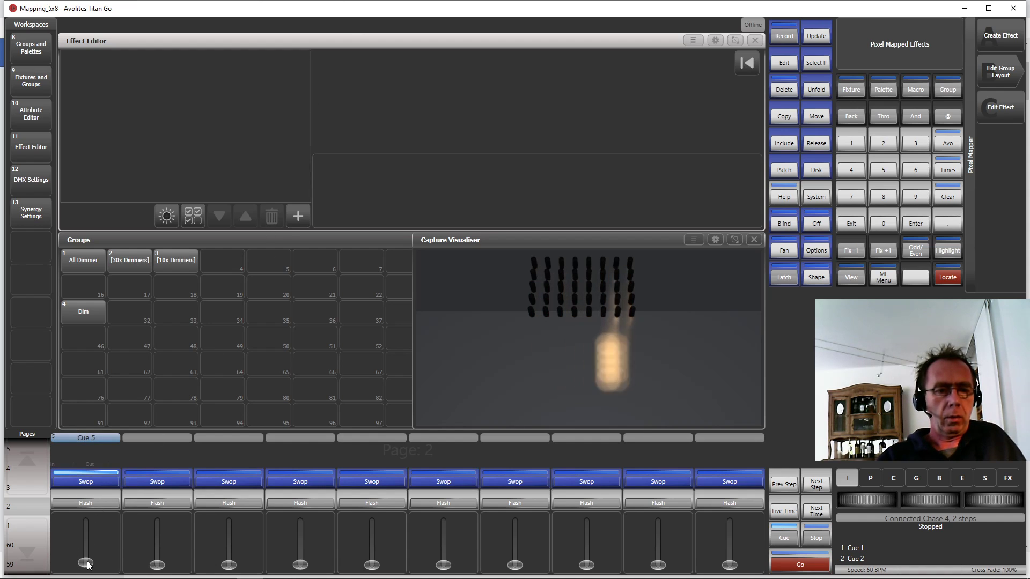
{"action": "left_click_drag", "start_coordinate": [86, 562], "coordinate": [92, 567]}
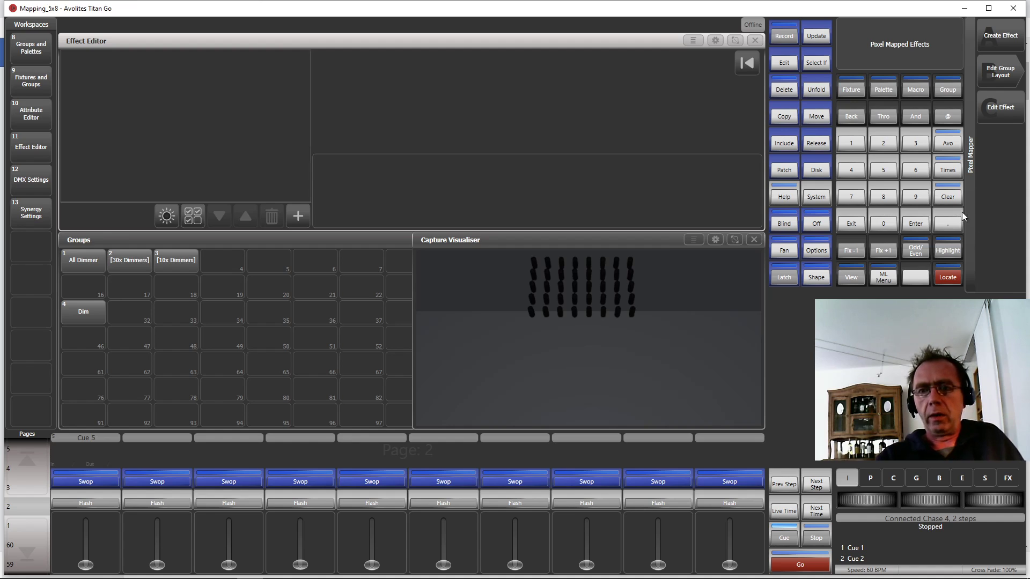
Step: Create another pixel map effect for the Dim group and add a Block element to Layer 1
{"action": "left_click", "coordinate": [1006, 42]}
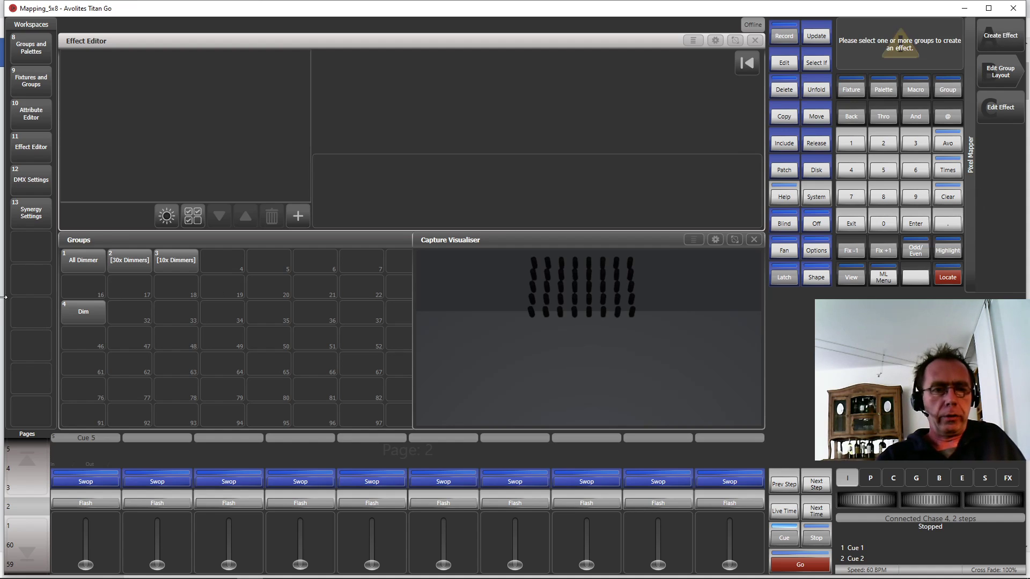
{"action": "left_click", "coordinate": [91, 313]}
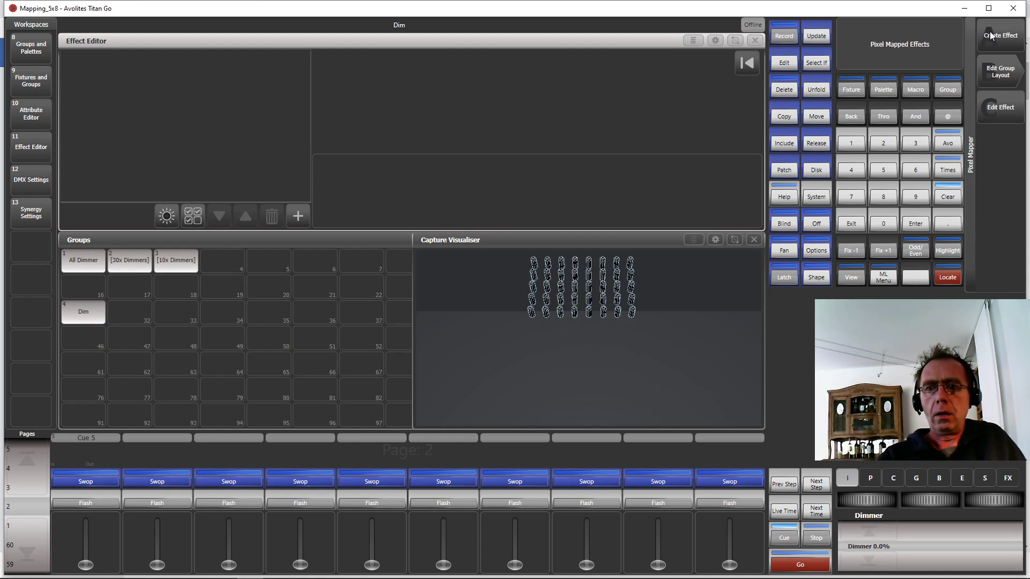
{"action": "left_click", "coordinate": [1011, 42]}
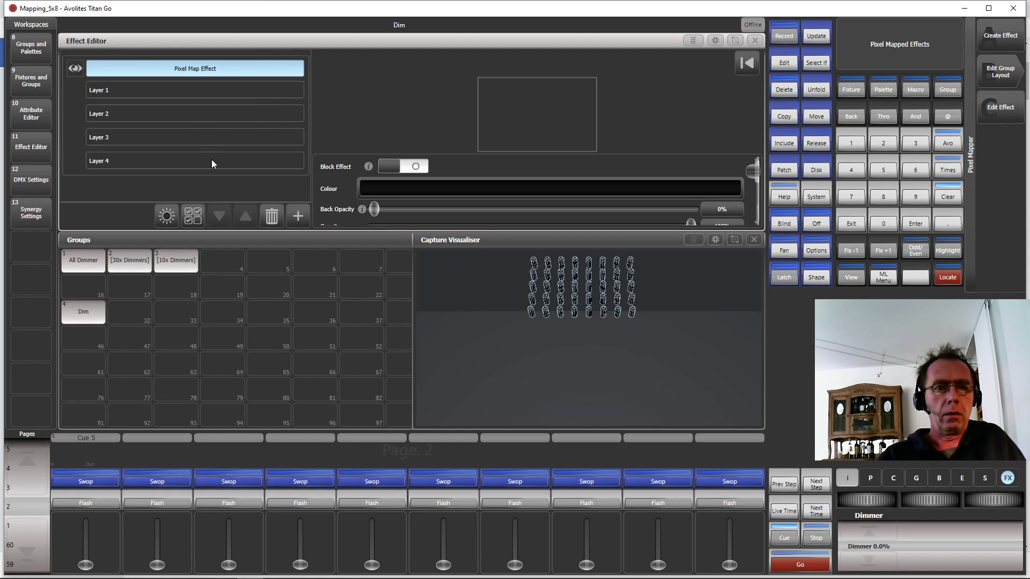
{"action": "left_click", "coordinate": [297, 215]}
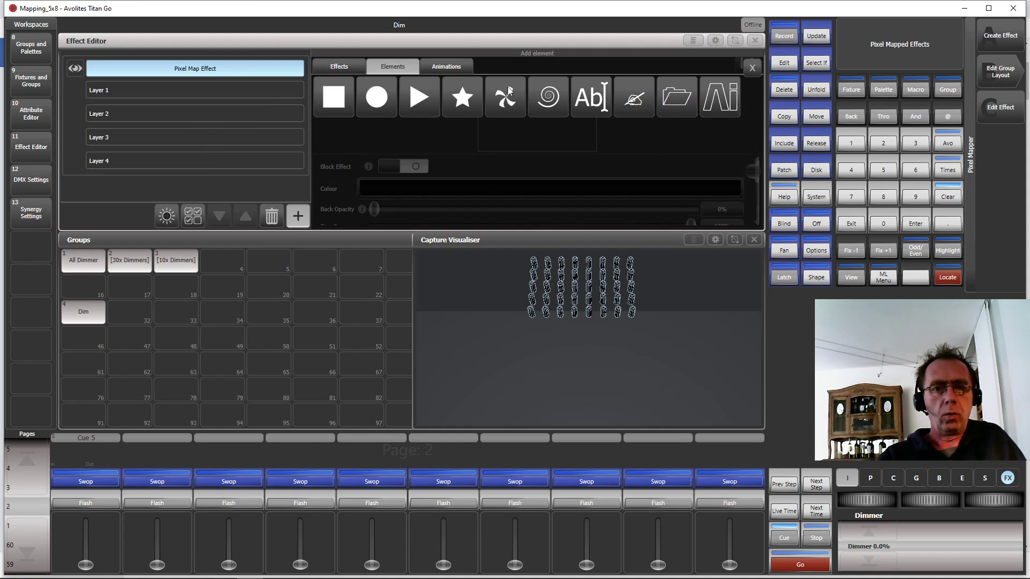
{"action": "left_click", "coordinate": [334, 97]}
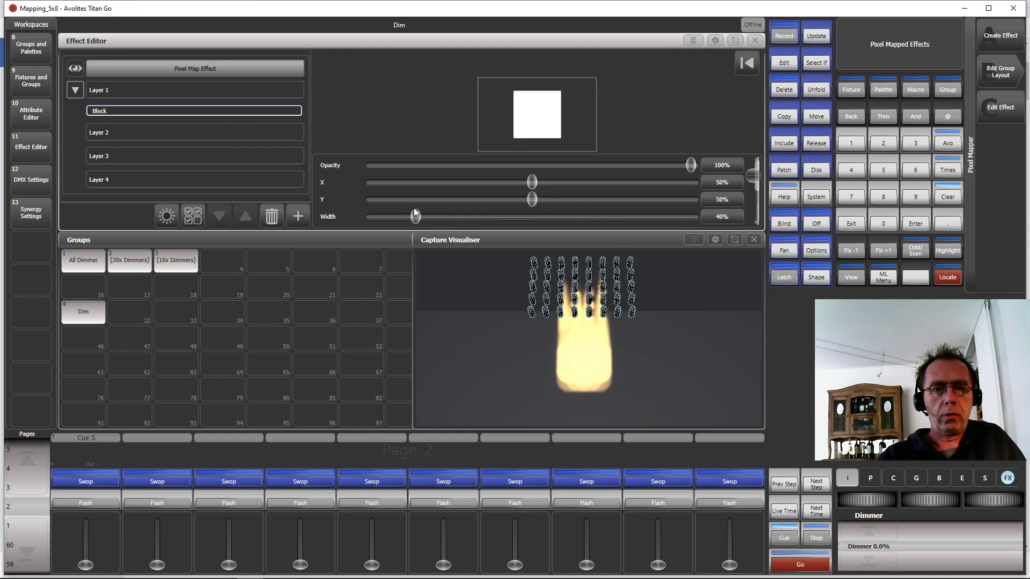
Step: Reduce the new block's width to about 9% and increase its height to about 78%
{"action": "left_click_drag", "start_coordinate": [417, 217], "coordinate": [388, 218]}
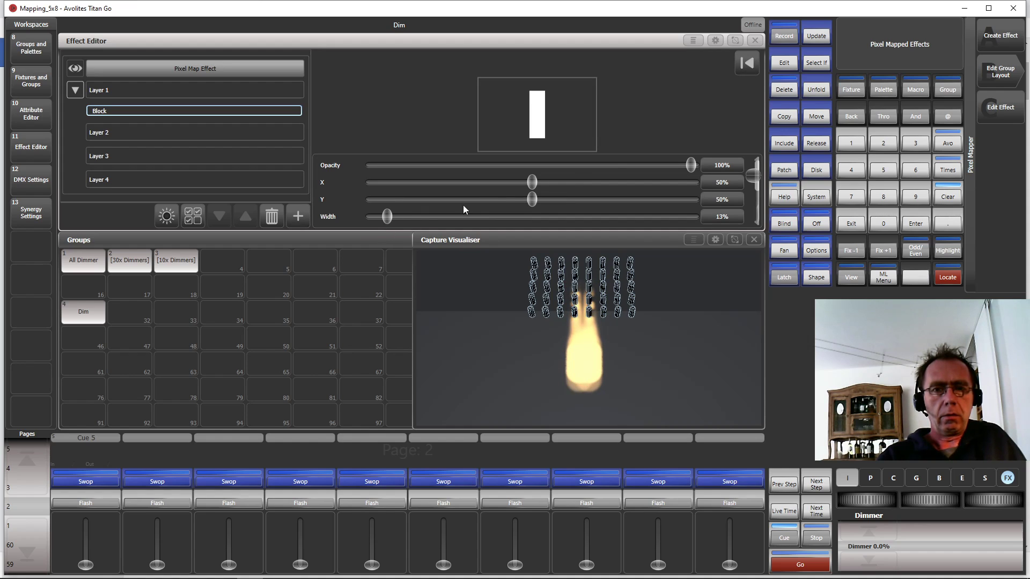
{"action": "scroll", "coordinate": [622, 178], "scroll_direction": "down", "scroll_amount": 1}
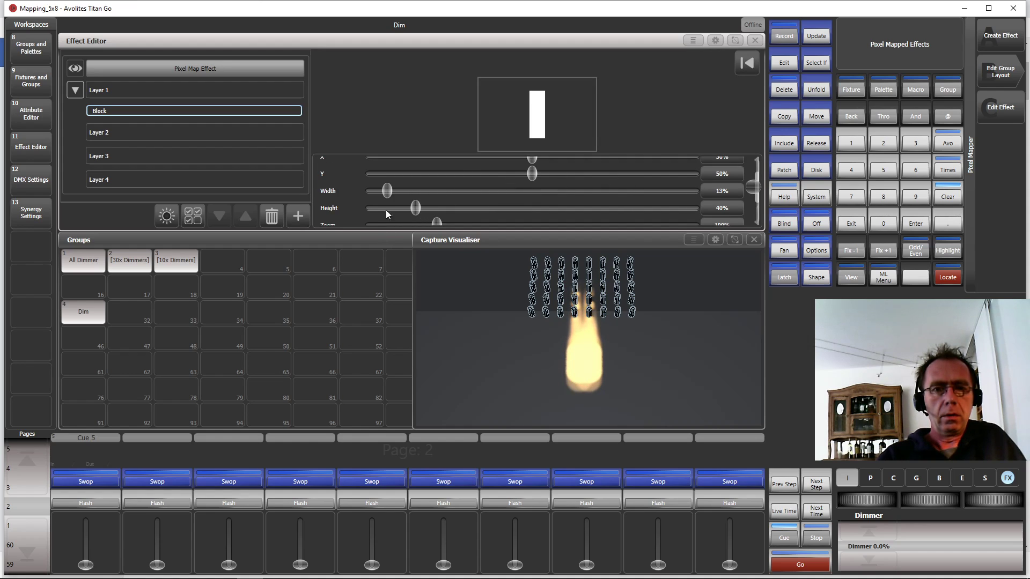
{"action": "left_click_drag", "start_coordinate": [420, 210], "coordinate": [464, 211]}
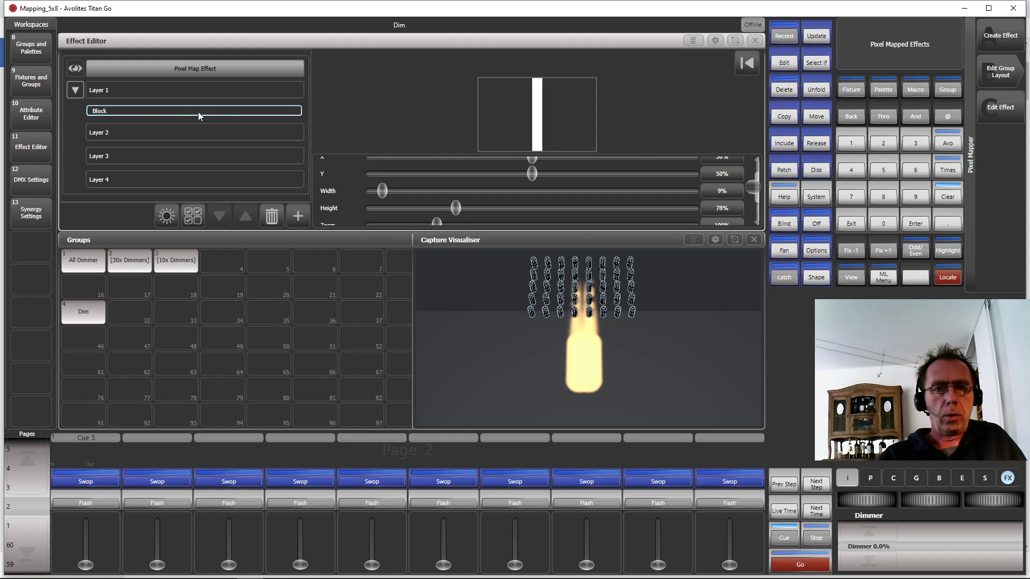
Step: Turn on Use Master for Layer 1 of the single-block pixel map effect
{"action": "left_click", "coordinate": [125, 89]}
{"action": "scroll", "coordinate": [547, 200], "scroll_direction": "up", "scroll_amount": 1}
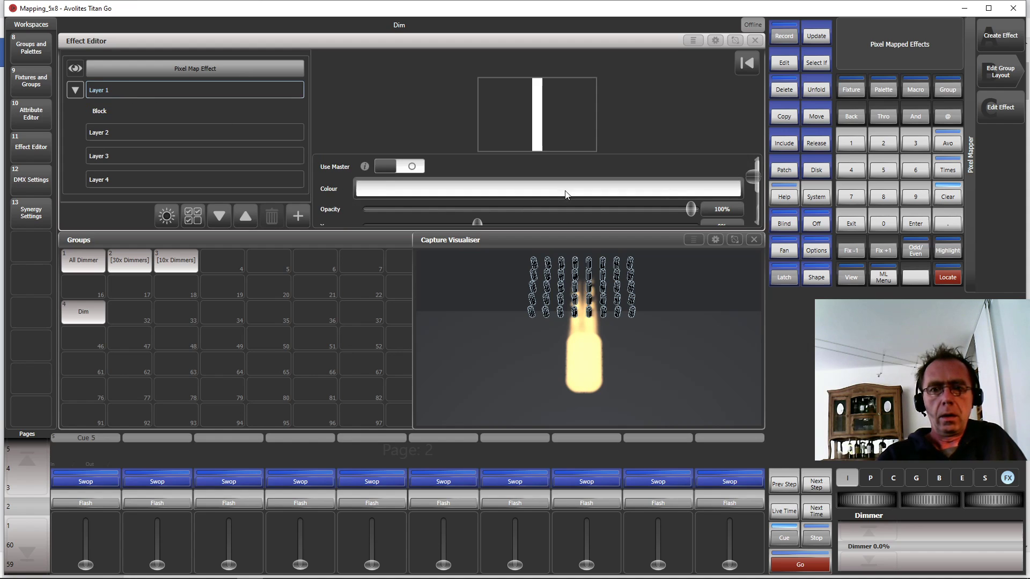
{"action": "left_click", "coordinate": [410, 167]}
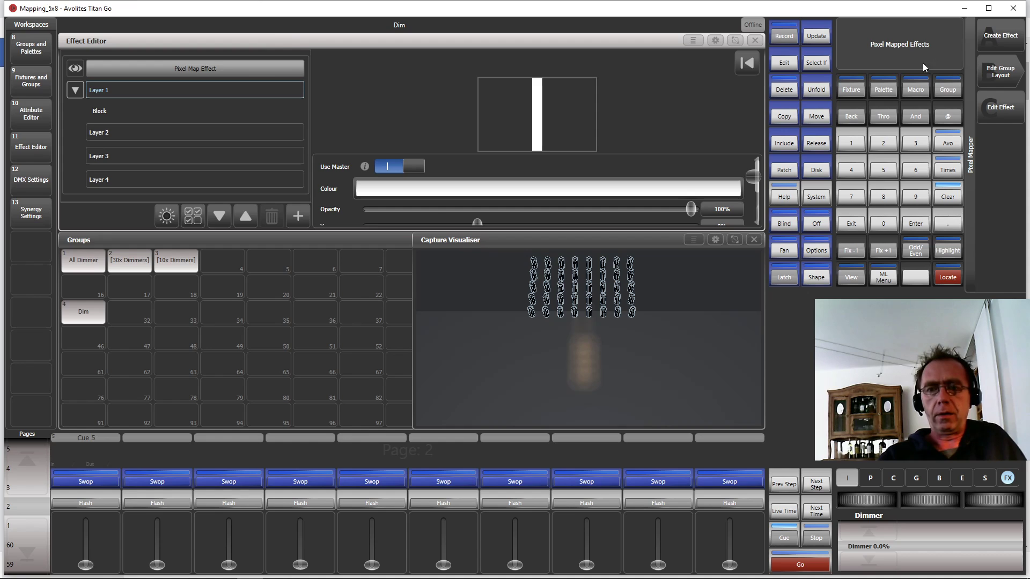
Step: Record the single-bar effect as a memory on the third playback fader, clear the programmer and leave the pixel mapper
{"action": "left_click", "coordinate": [784, 36]}
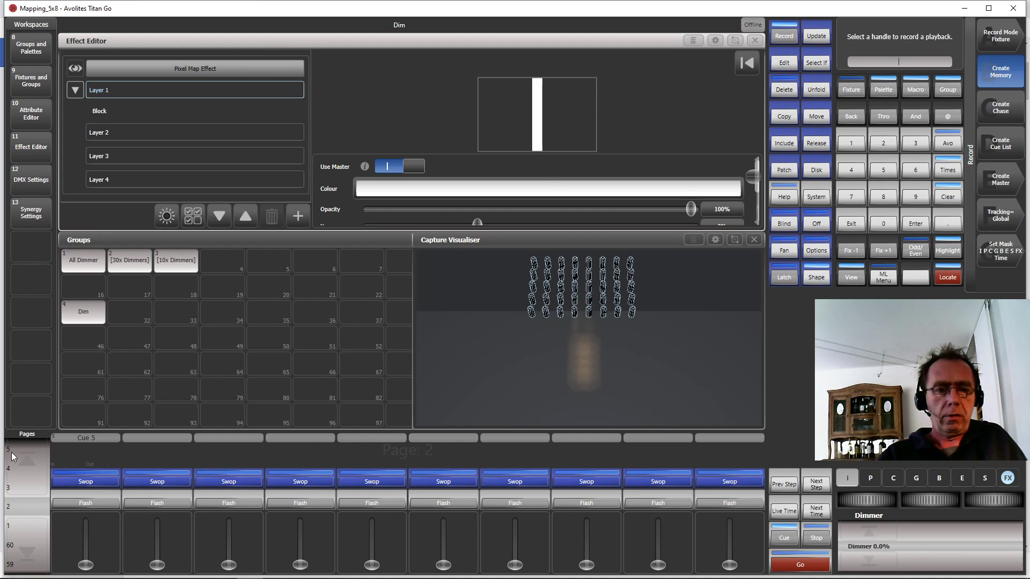
{"action": "left_click", "coordinate": [235, 481]}
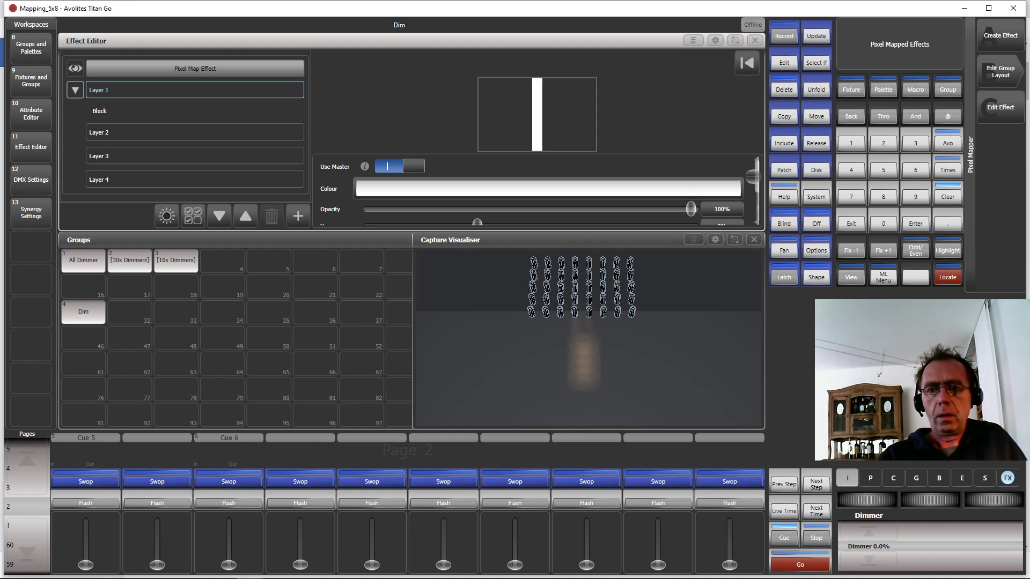
{"action": "left_click", "coordinate": [949, 197]}
{"action": "left_click", "coordinate": [948, 195]}
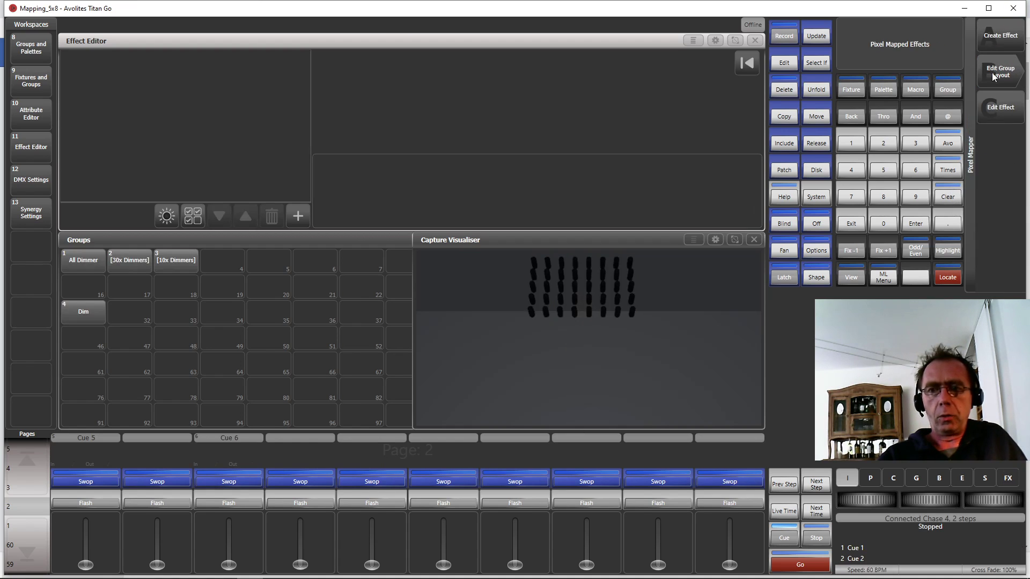
{"action": "left_click", "coordinate": [847, 220]}
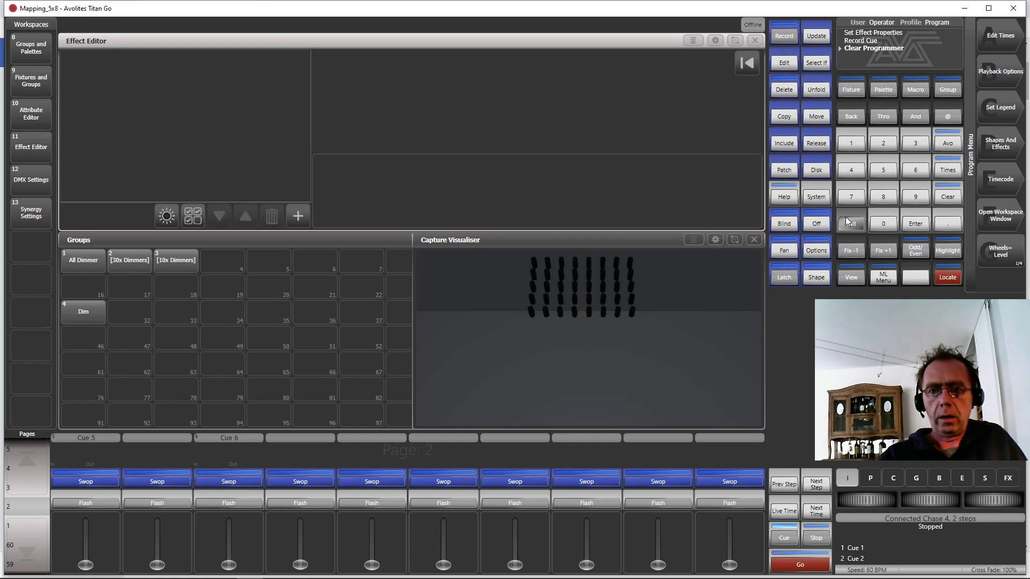
Step: Create a pixel mapper master for Layer 1, assign it to the fourth playback fader and finish assigning masters
{"action": "left_click", "coordinate": [782, 36]}
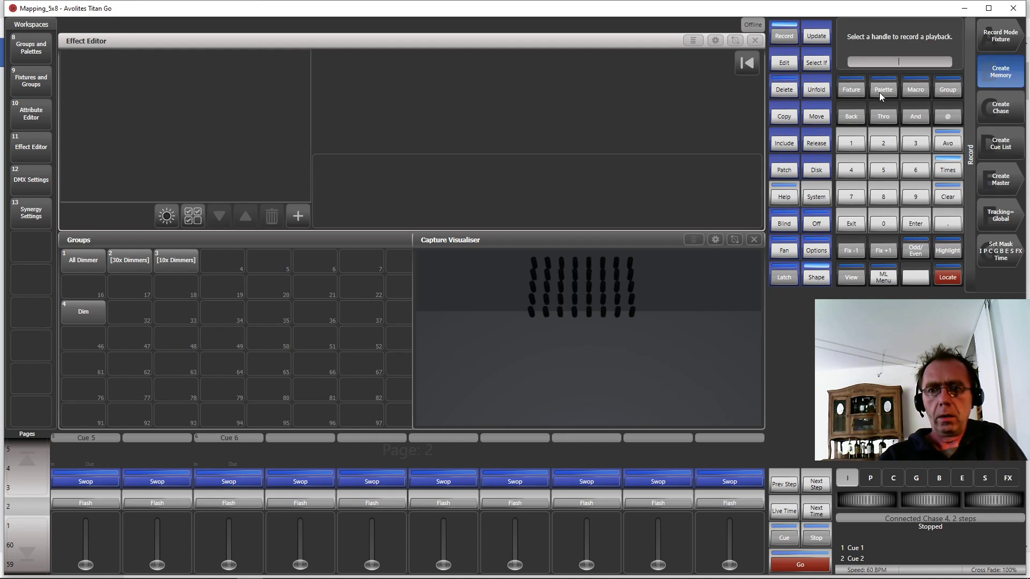
{"action": "left_click", "coordinate": [1008, 177]}
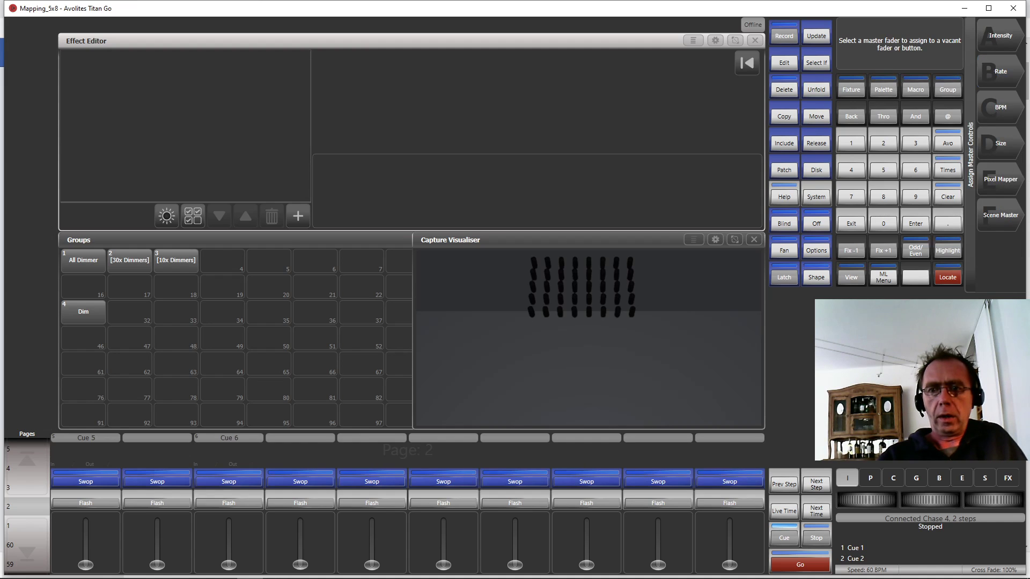
{"action": "left_click", "coordinate": [1007, 184]}
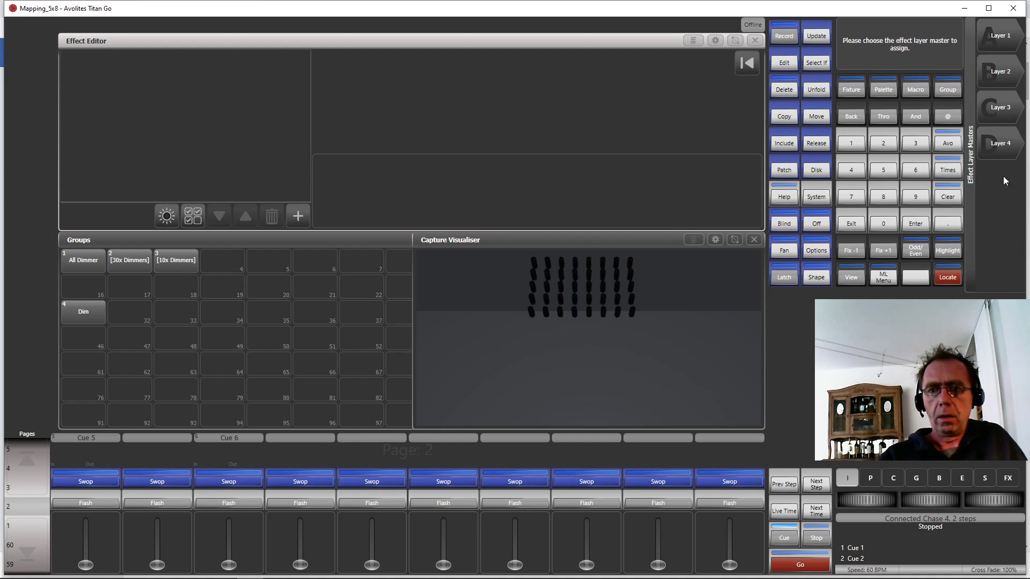
{"action": "left_click", "coordinate": [1001, 40]}
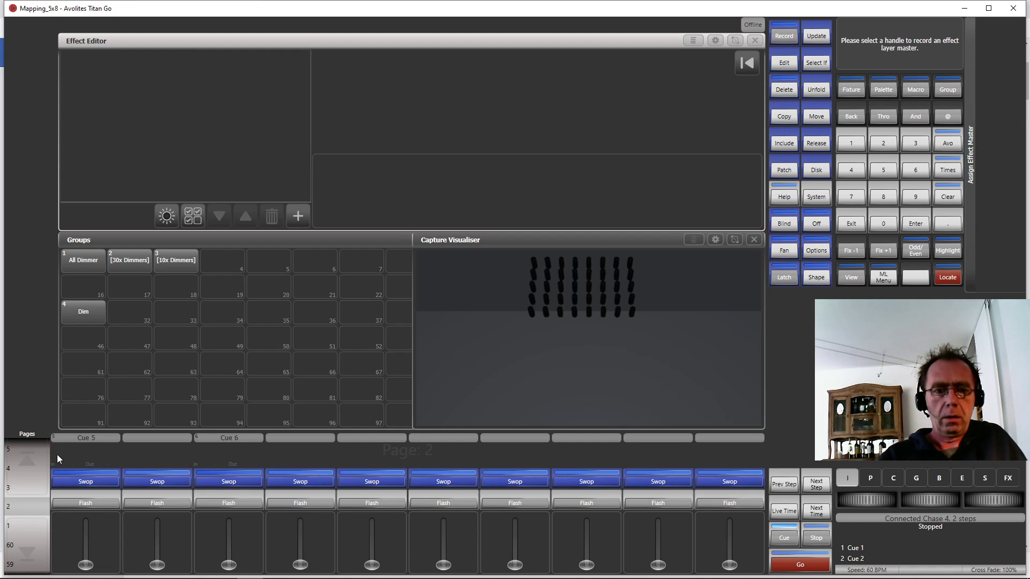
{"action": "left_click", "coordinate": [298, 482]}
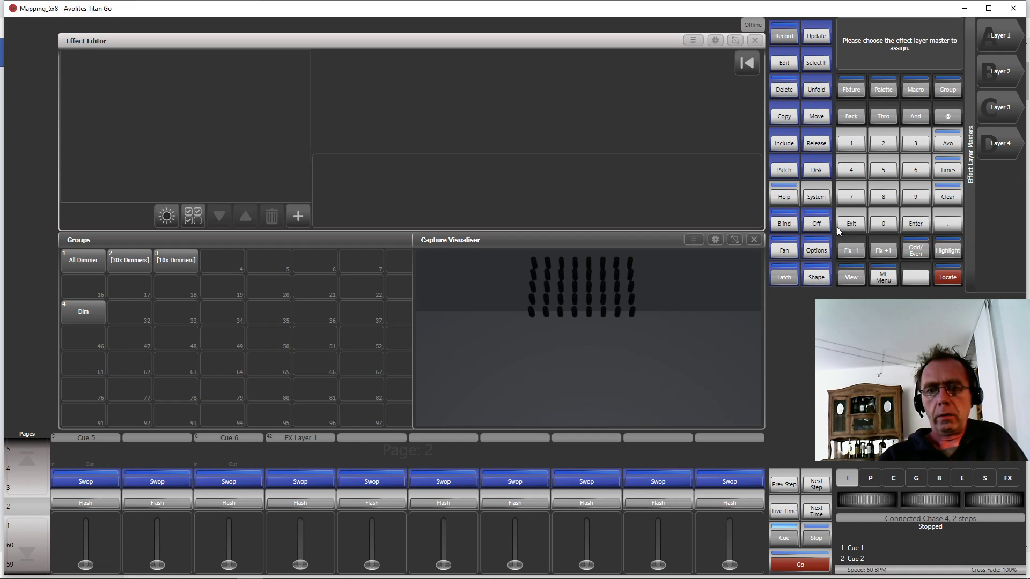
{"action": "left_click", "coordinate": [852, 224]}
{"action": "left_click", "coordinate": [851, 225]}
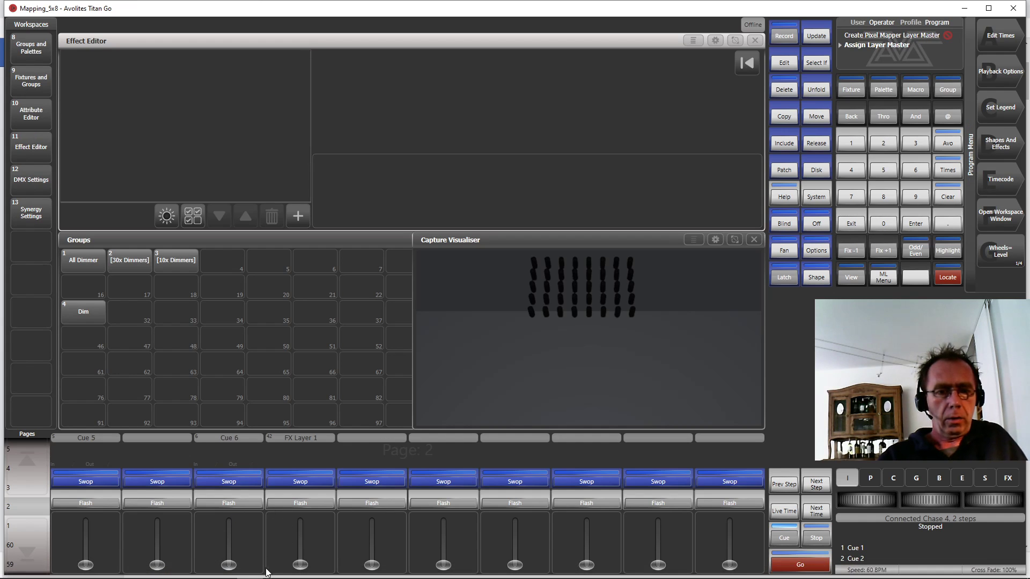
Step: Raise the third playback fader and the Layer 1 master fader to full
{"action": "left_click_drag", "start_coordinate": [231, 565], "coordinate": [252, 483]}
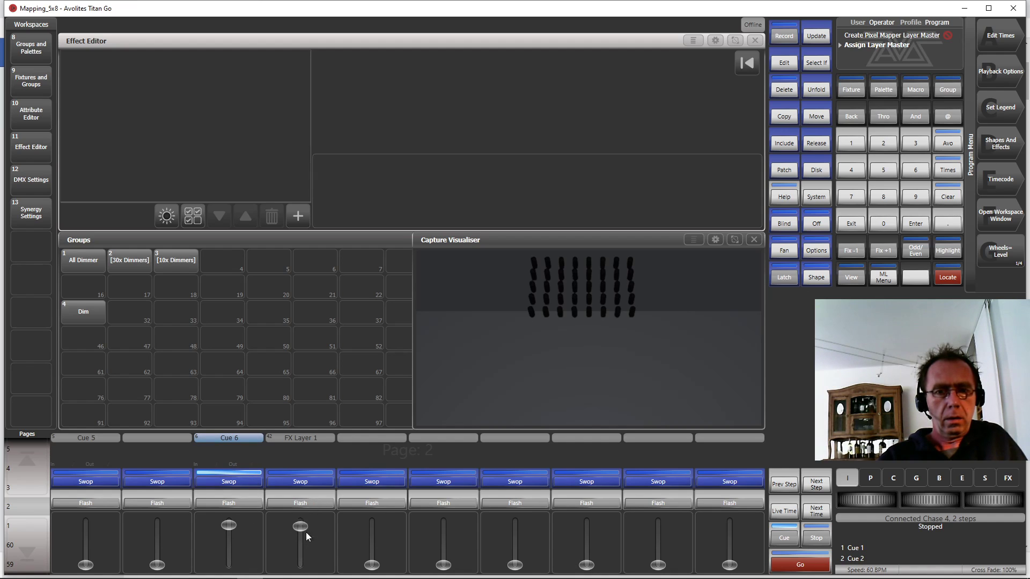
{"action": "left_click_drag", "start_coordinate": [302, 528], "coordinate": [301, 424]}
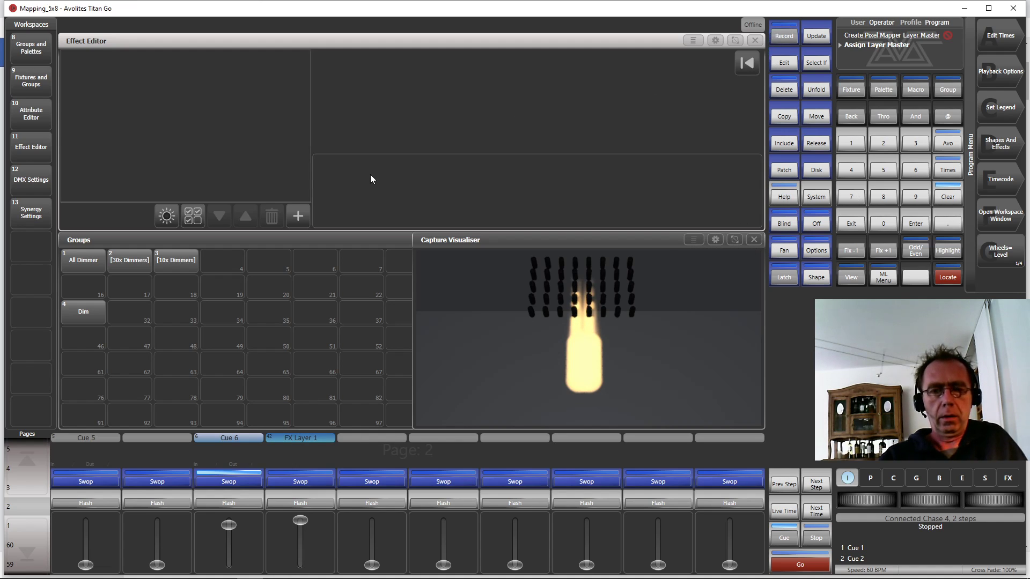
Step: Select the Layer 1 master and set its X position to -53, moving the bar to the left edge of the grid
{"action": "left_click", "coordinate": [304, 453]}
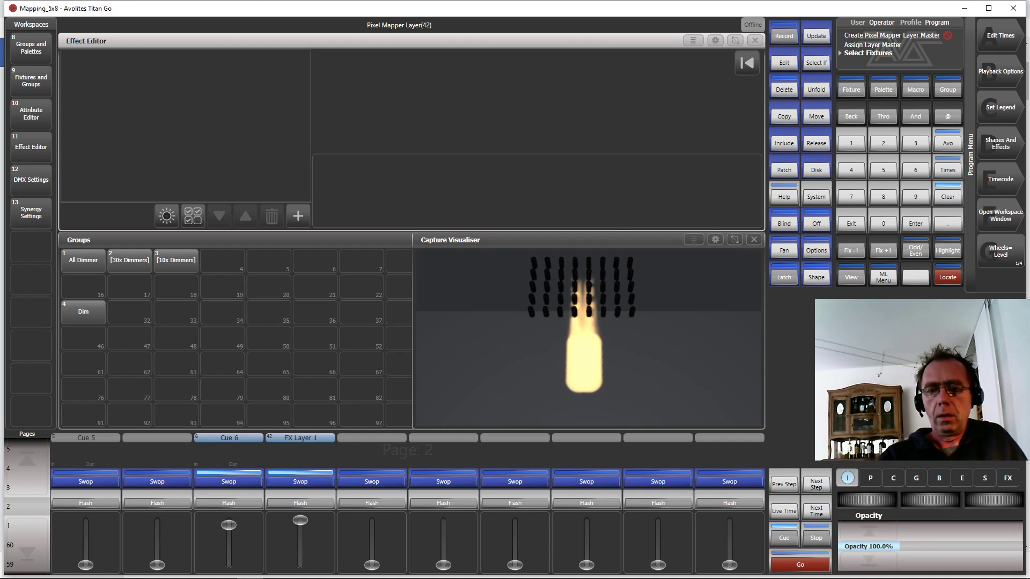
{"action": "left_click", "coordinate": [871, 483]}
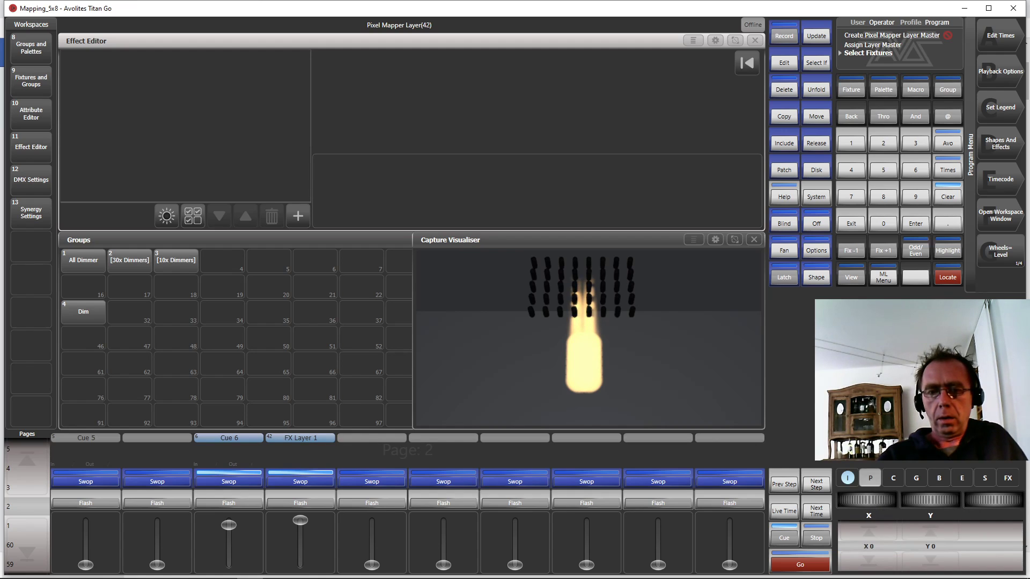
{"action": "scroll", "coordinate": [867, 500], "scroll_direction": "down", "scroll_amount": 8}
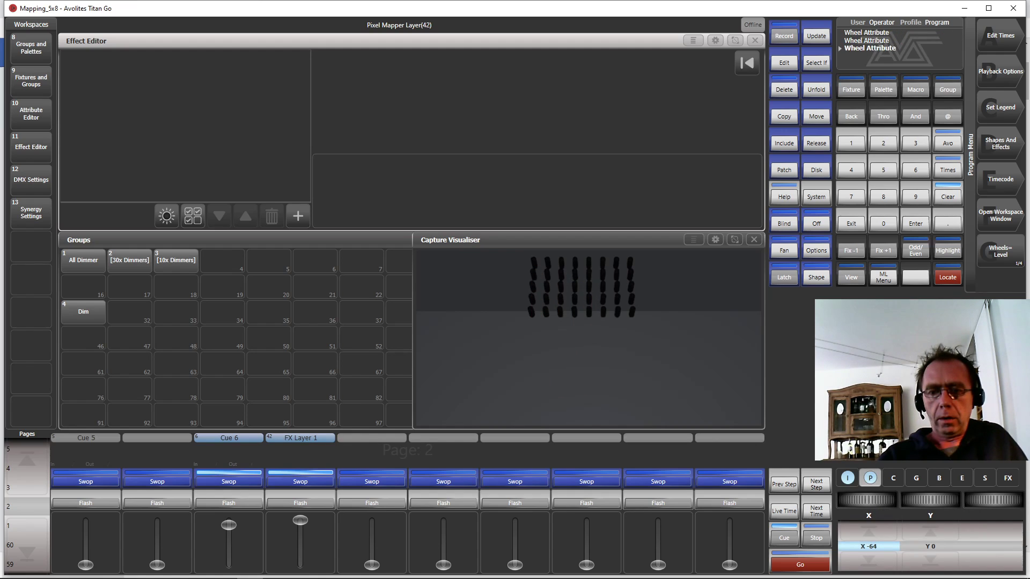
{"action": "scroll", "coordinate": [867, 500], "scroll_direction": "up", "scroll_amount": 6}
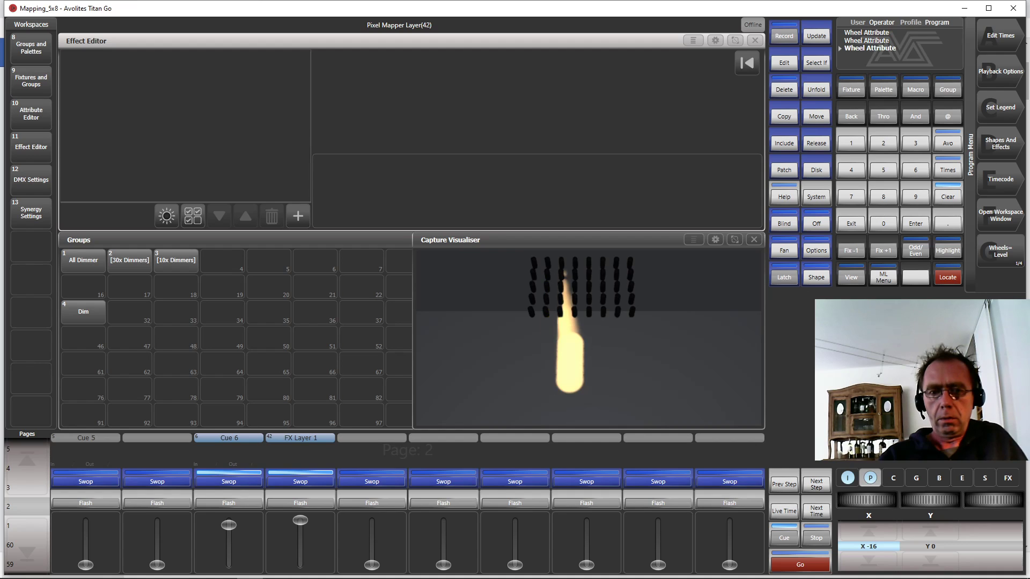
{"action": "scroll", "coordinate": [867, 500], "scroll_direction": "down", "scroll_amount": 3}
{"action": "scroll", "coordinate": [867, 500], "scroll_direction": "down", "scroll_amount": 2}
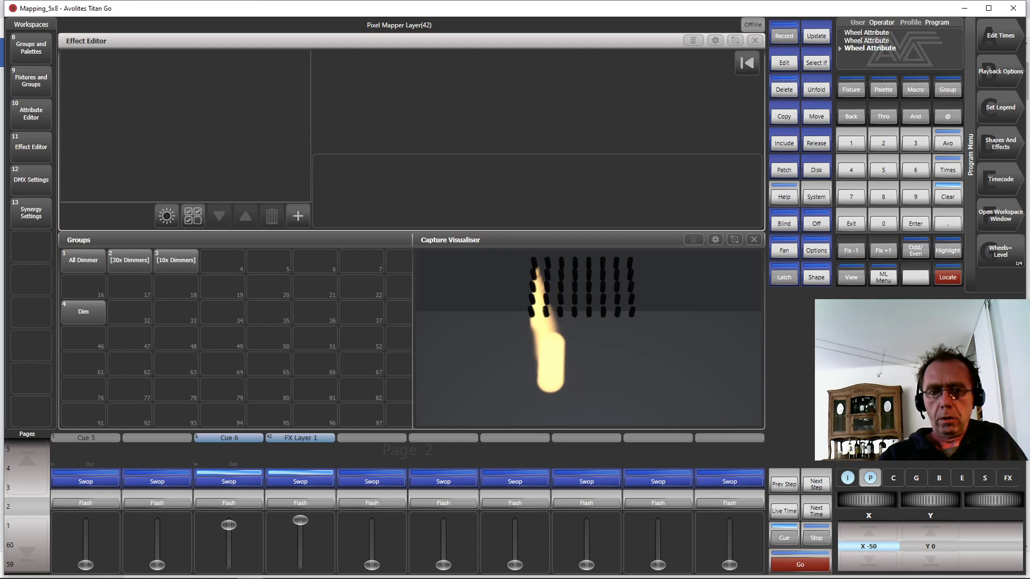
{"action": "scroll", "coordinate": [867, 500], "scroll_direction": "down", "scroll_amount": 1}
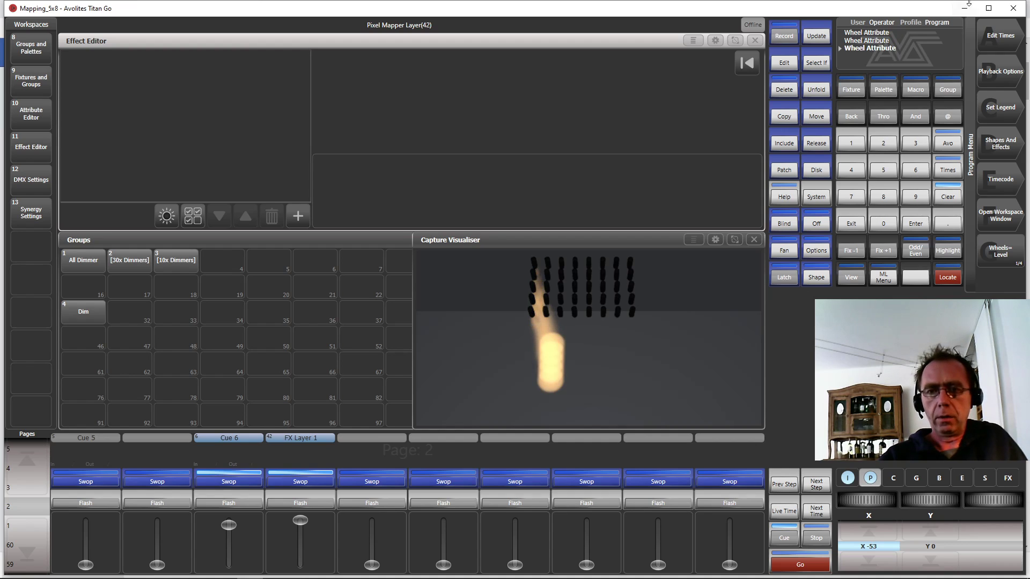
Step: Create a chase on the fifth playback fader and record the layer master's left-edge position as its first step
{"action": "left_click", "coordinate": [783, 37]}
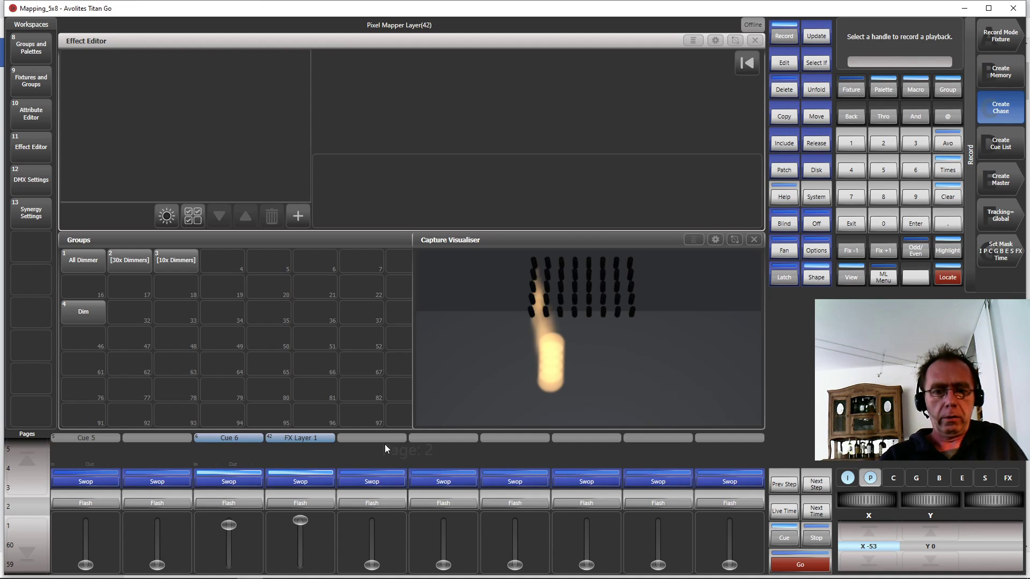
{"action": "left_click", "coordinate": [369, 481]}
{"action": "left_click", "coordinate": [371, 482]}
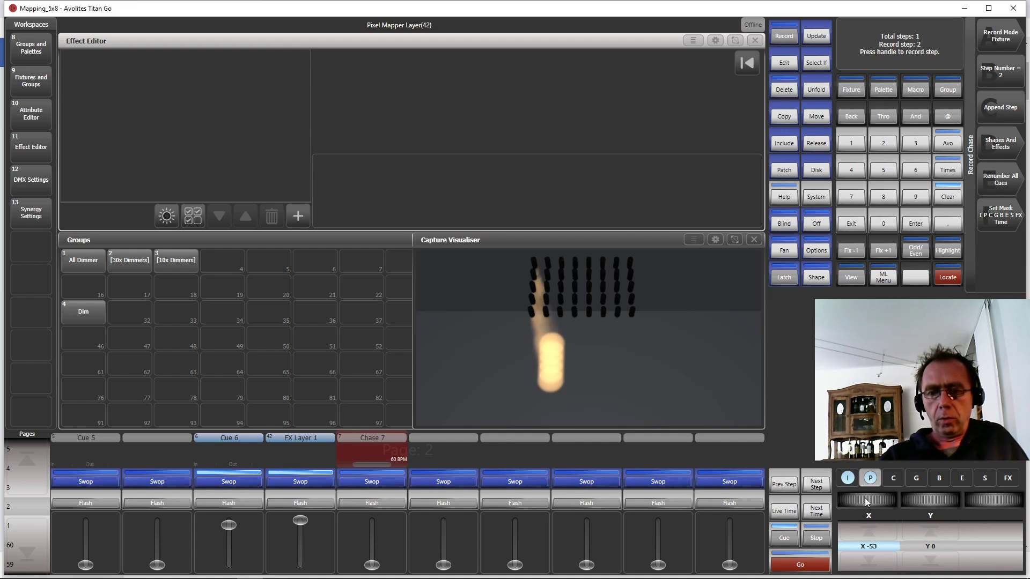
Step: Set the layer master's X position to 47, record it as the second chase step and finish recording the chase
{"action": "left_click_drag", "start_coordinate": [865, 497], "coordinate": [888, 499]}
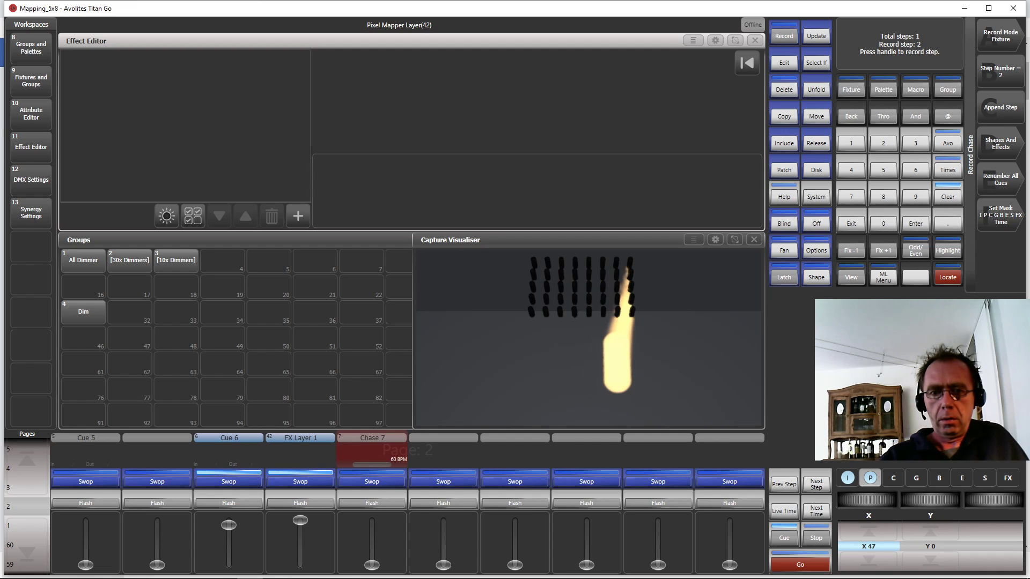
{"action": "left_click", "coordinate": [384, 484]}
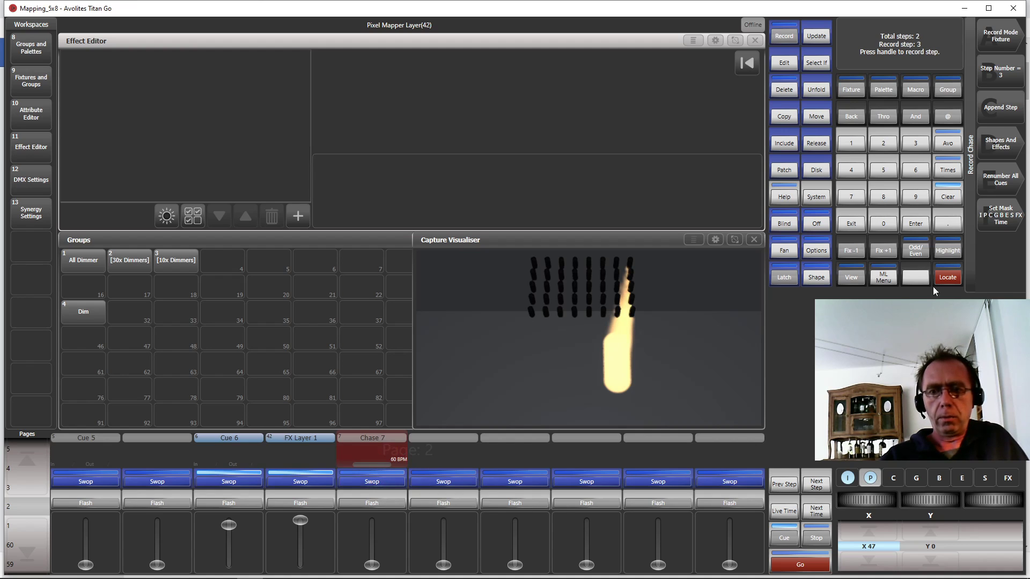
{"action": "left_click", "coordinate": [852, 224]}
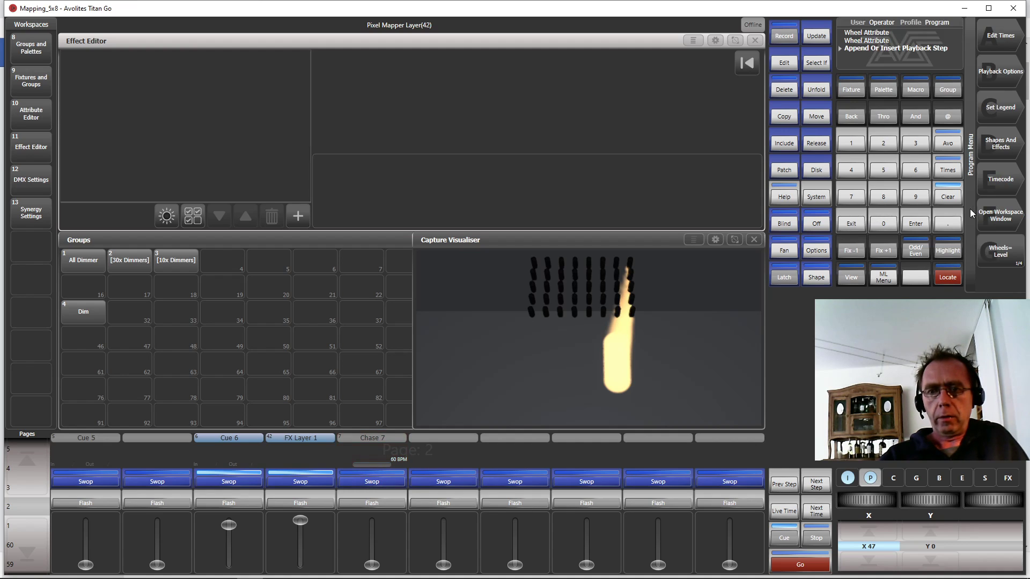
Step: Clear the programmer and raise the fifth playback fader to run the new chase
{"action": "left_click", "coordinate": [948, 198]}
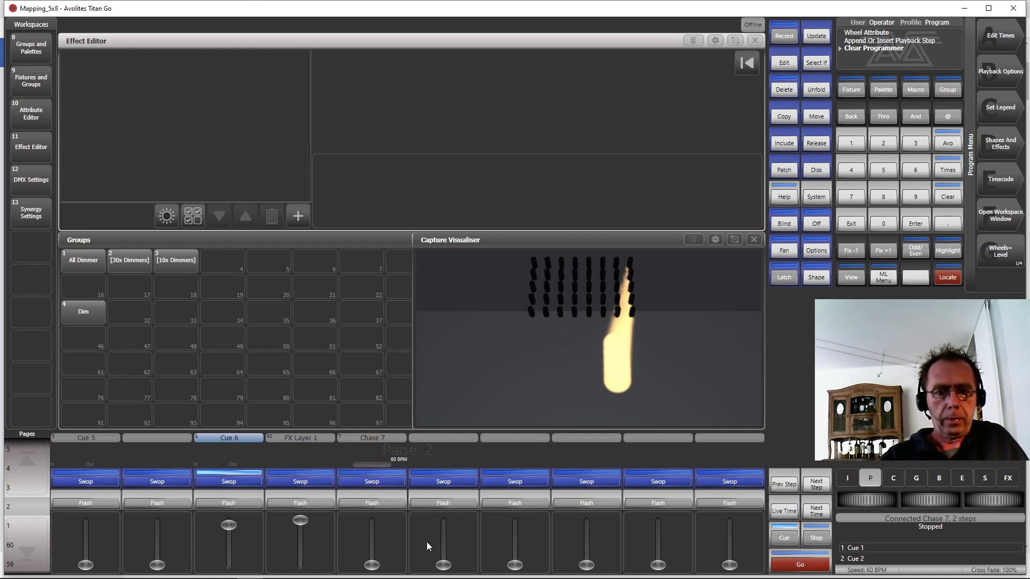
{"action": "left_click_drag", "start_coordinate": [373, 565], "coordinate": [371, 521]}
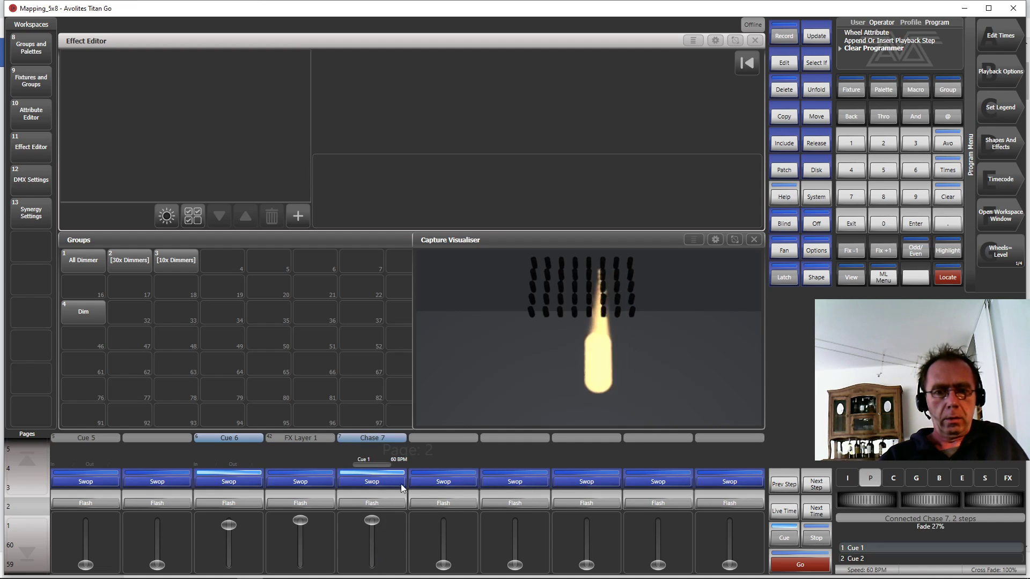